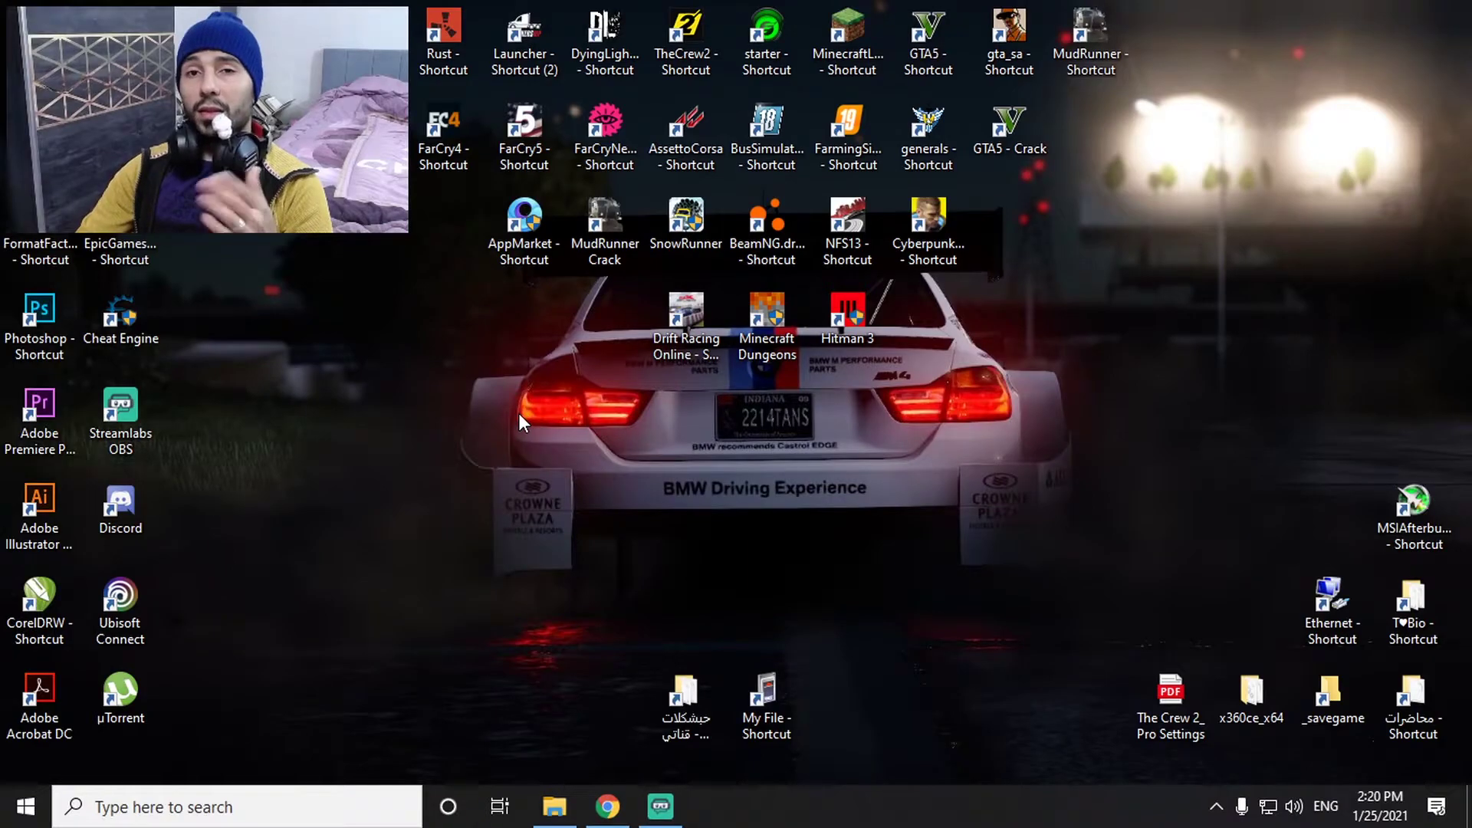
- Refresh the desktop and open the Control Panel from the recent Windows search items
right_click(278, 232)
left_click(337, 292)
left_click(211, 805)
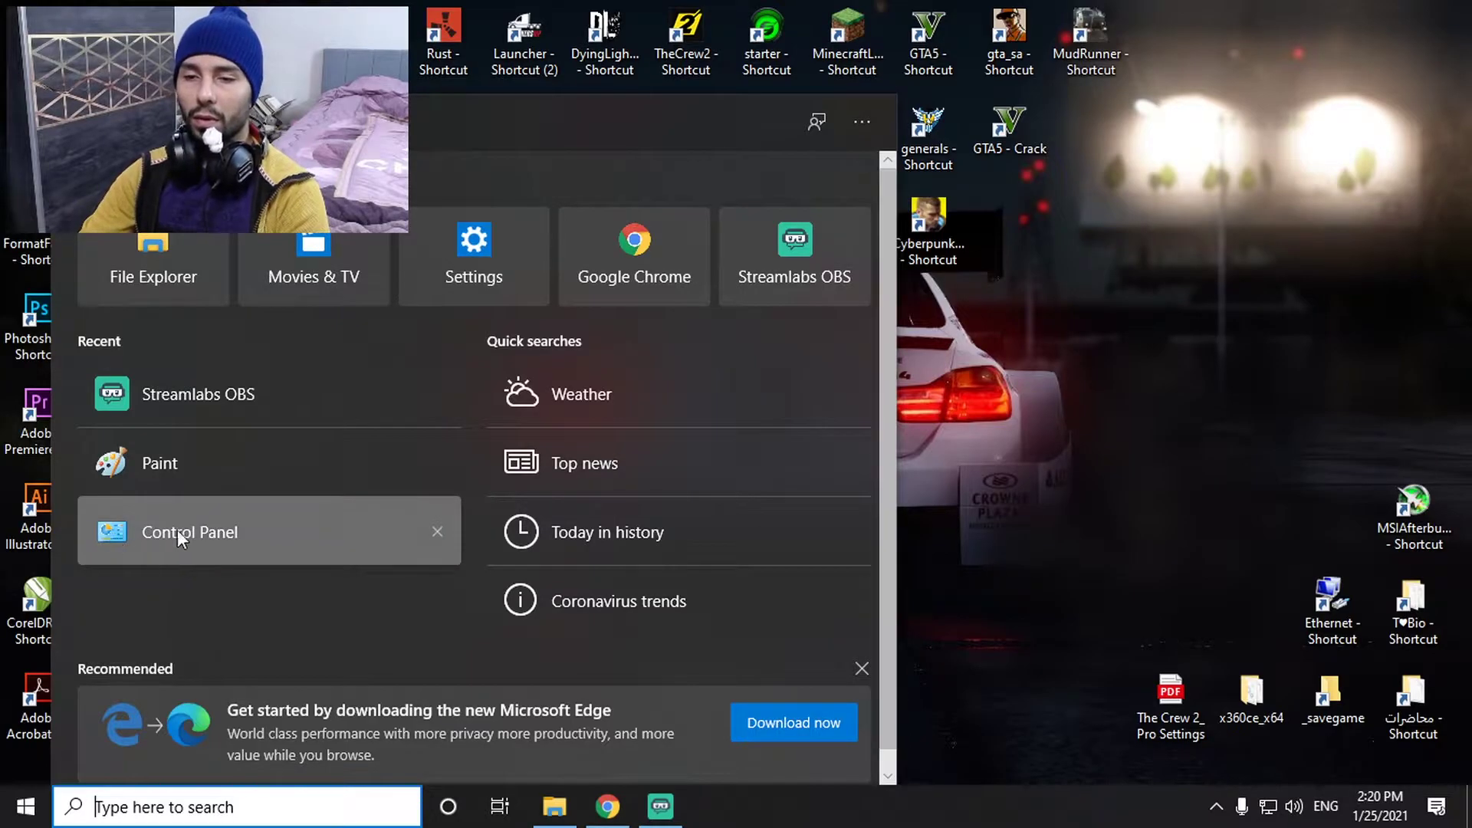
left_click(221, 531)
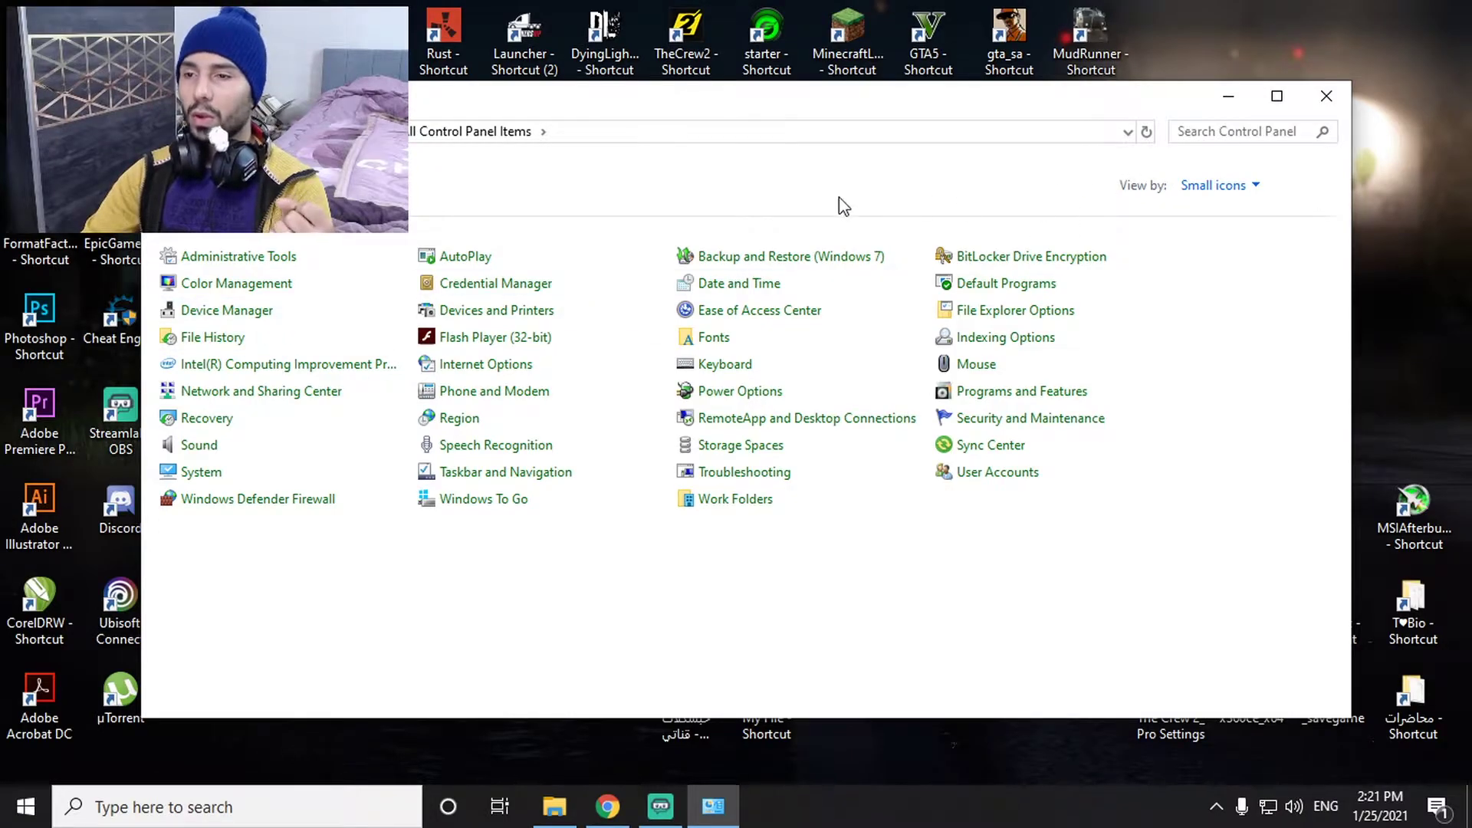
- Switch the Control Panel view to Category and open the page for uninstalling or changing programs
left_click(1246, 185)
left_click(1235, 246)
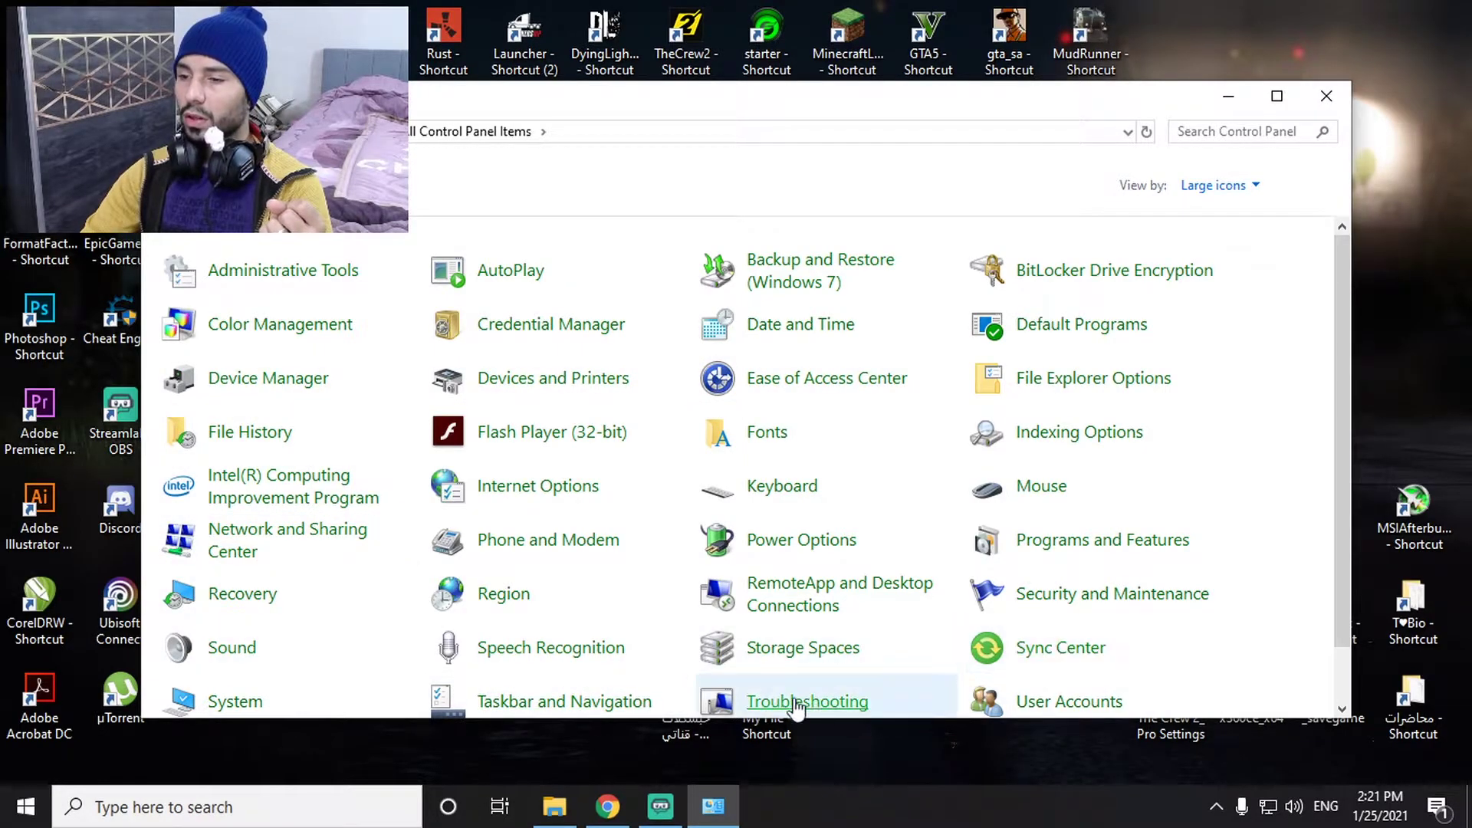
left_click(1215, 185)
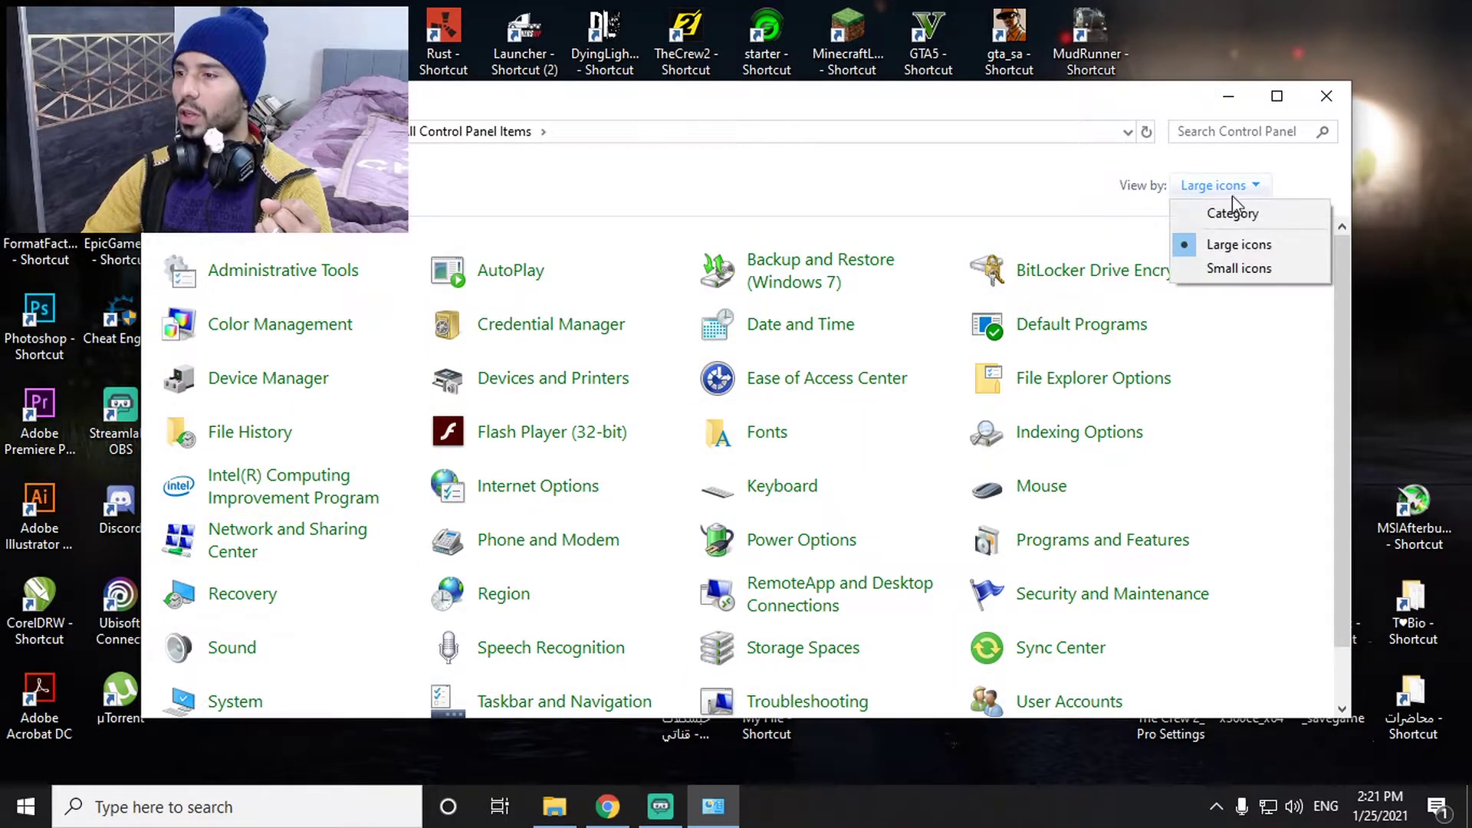
left_click(1223, 210)
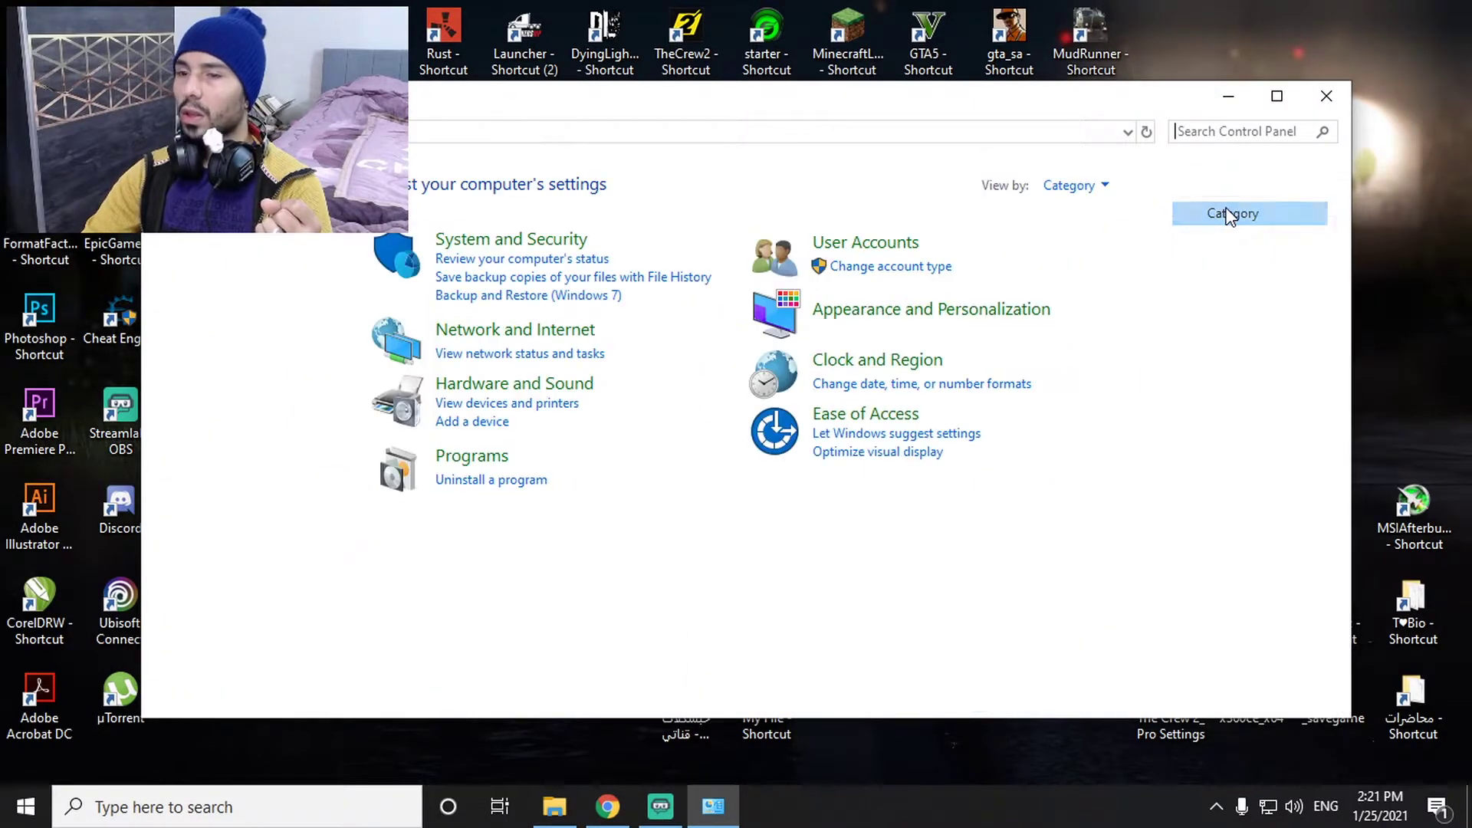
left_click(475, 481)
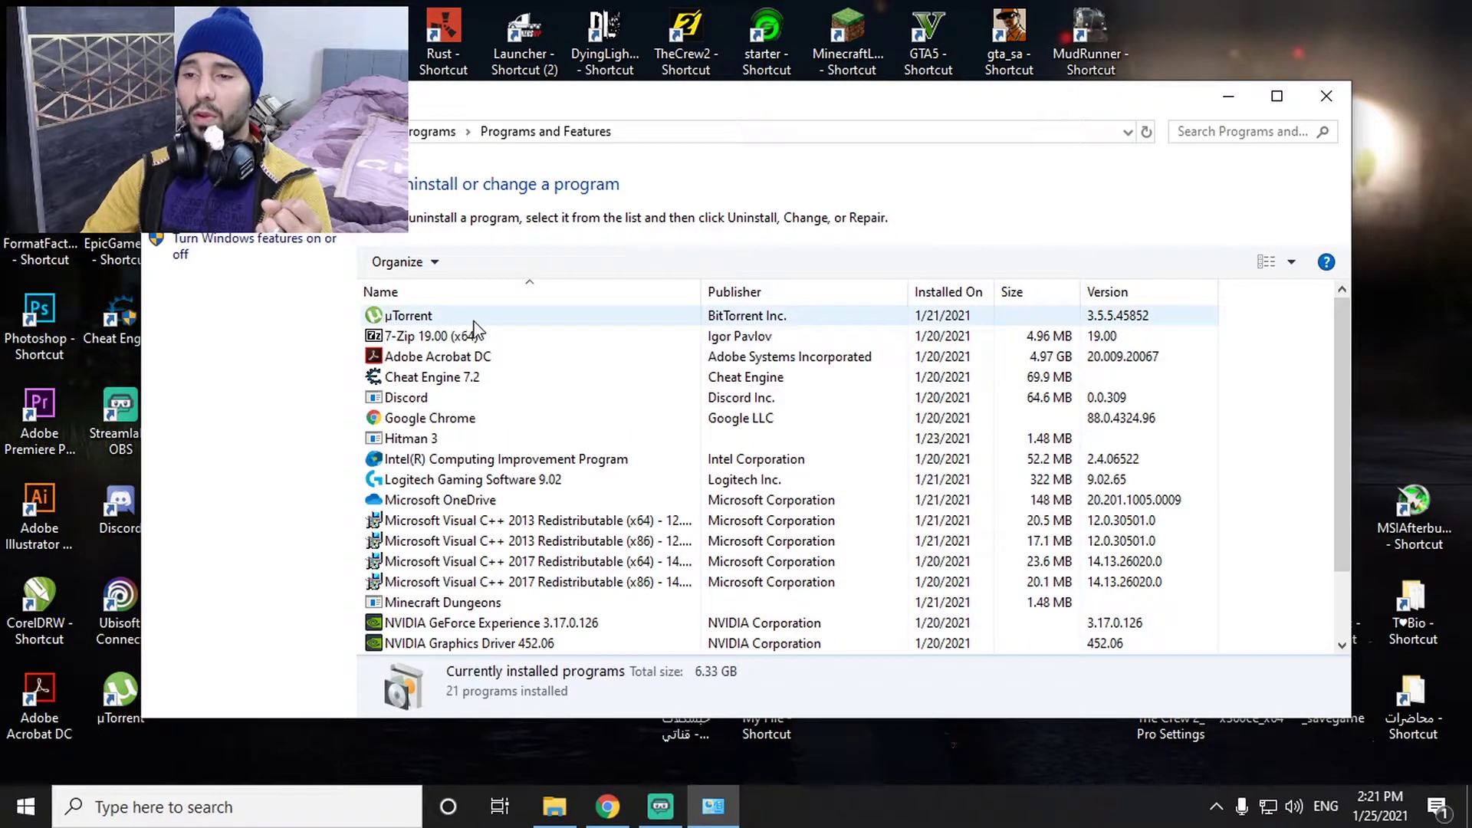
- Find Epic Games Launcher in the installed programs list and repair its installation
scroll(651, 437, "down", 2)
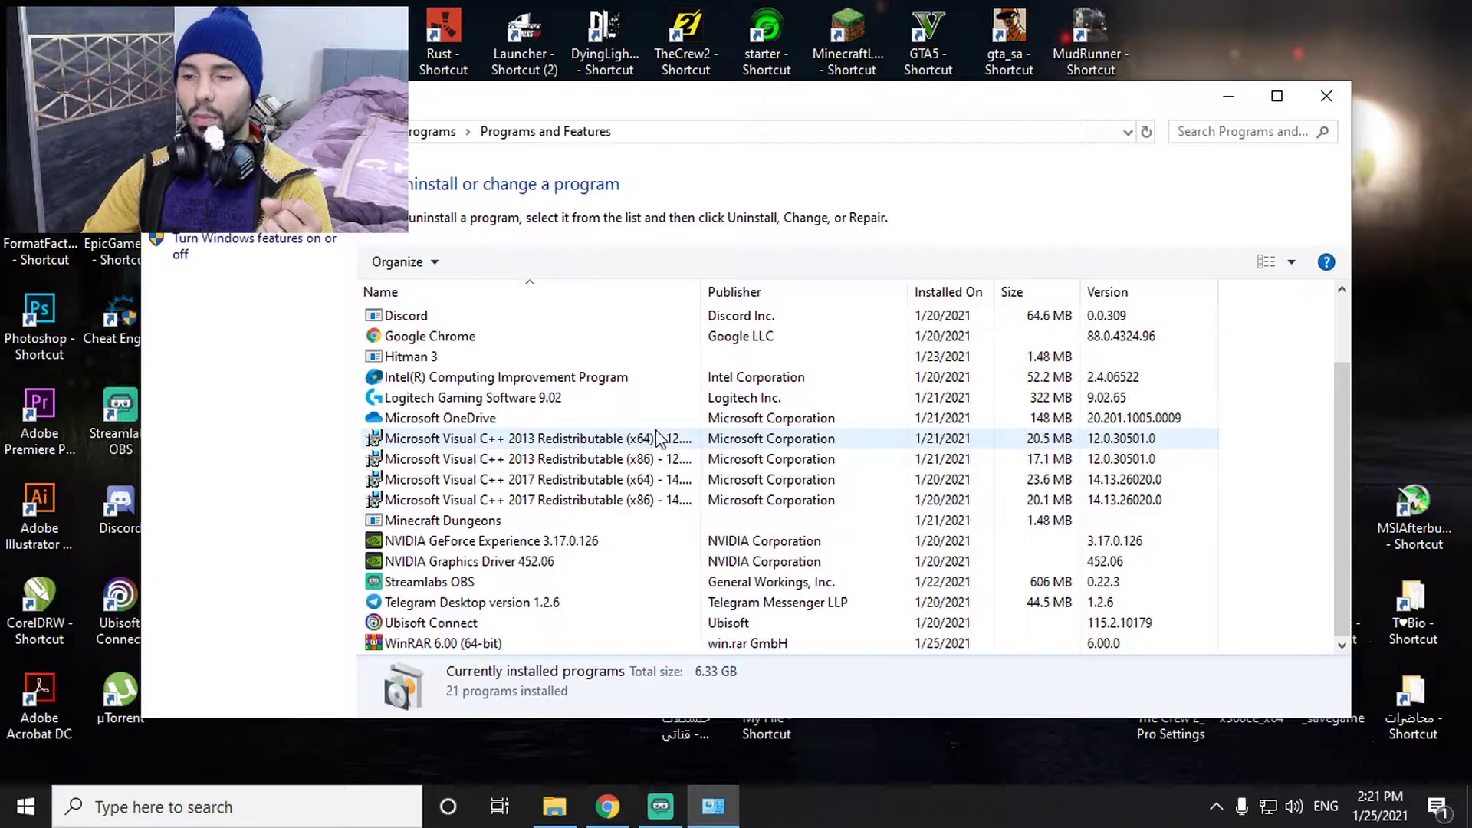
scroll(601, 472, "up", 2)
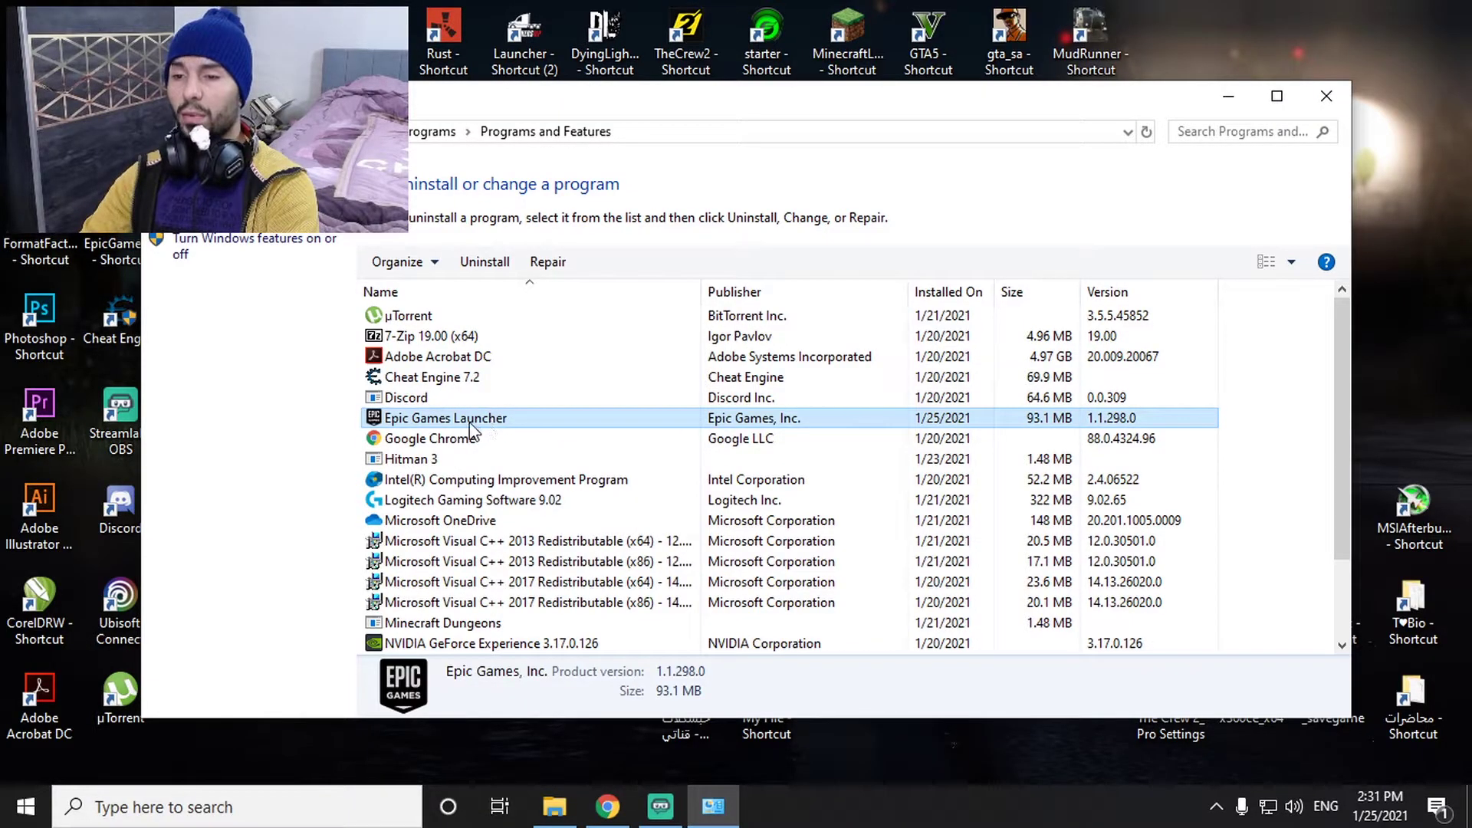
left_click(547, 261)
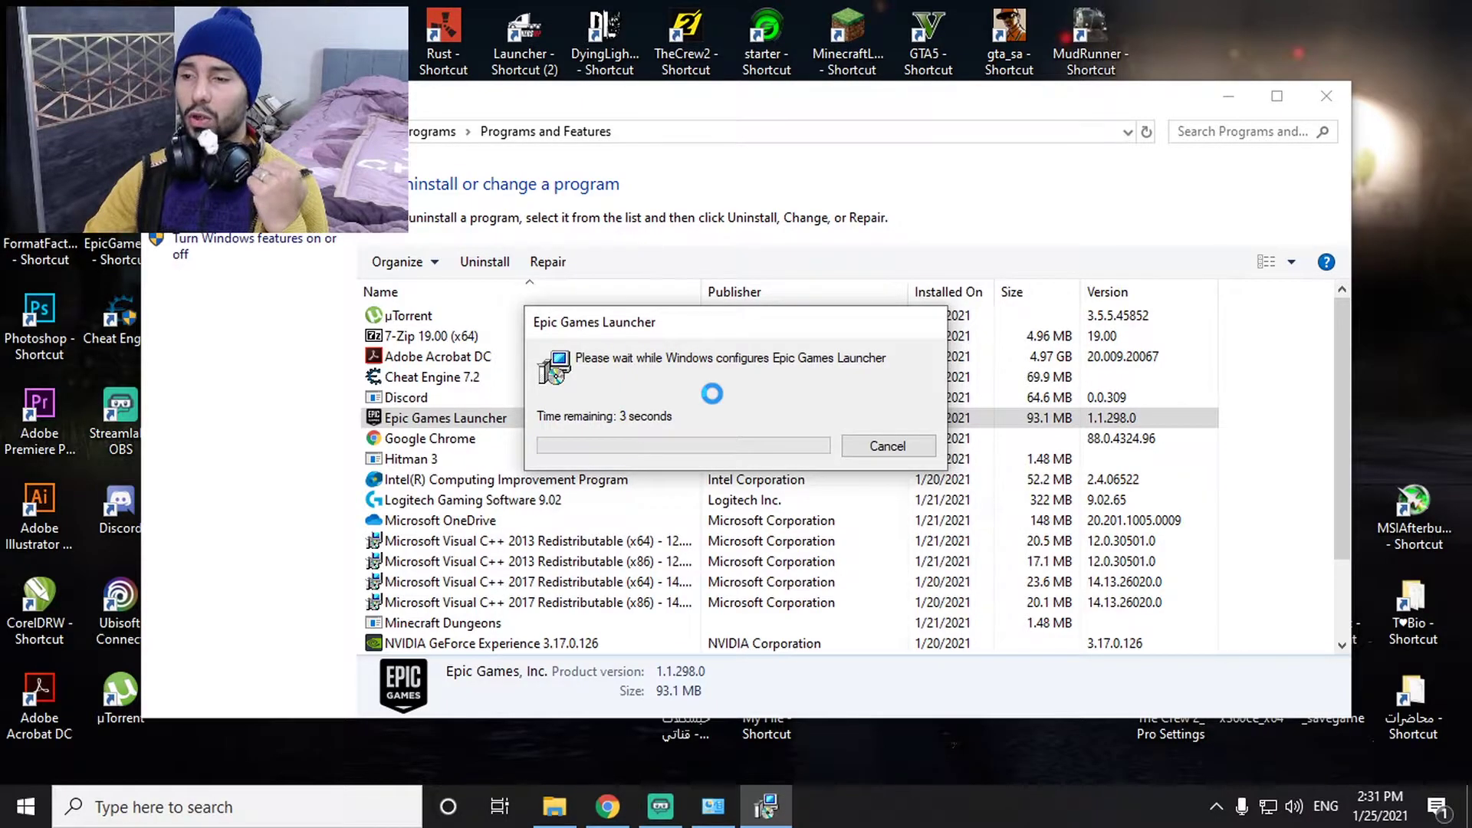
left_click(569, 423)
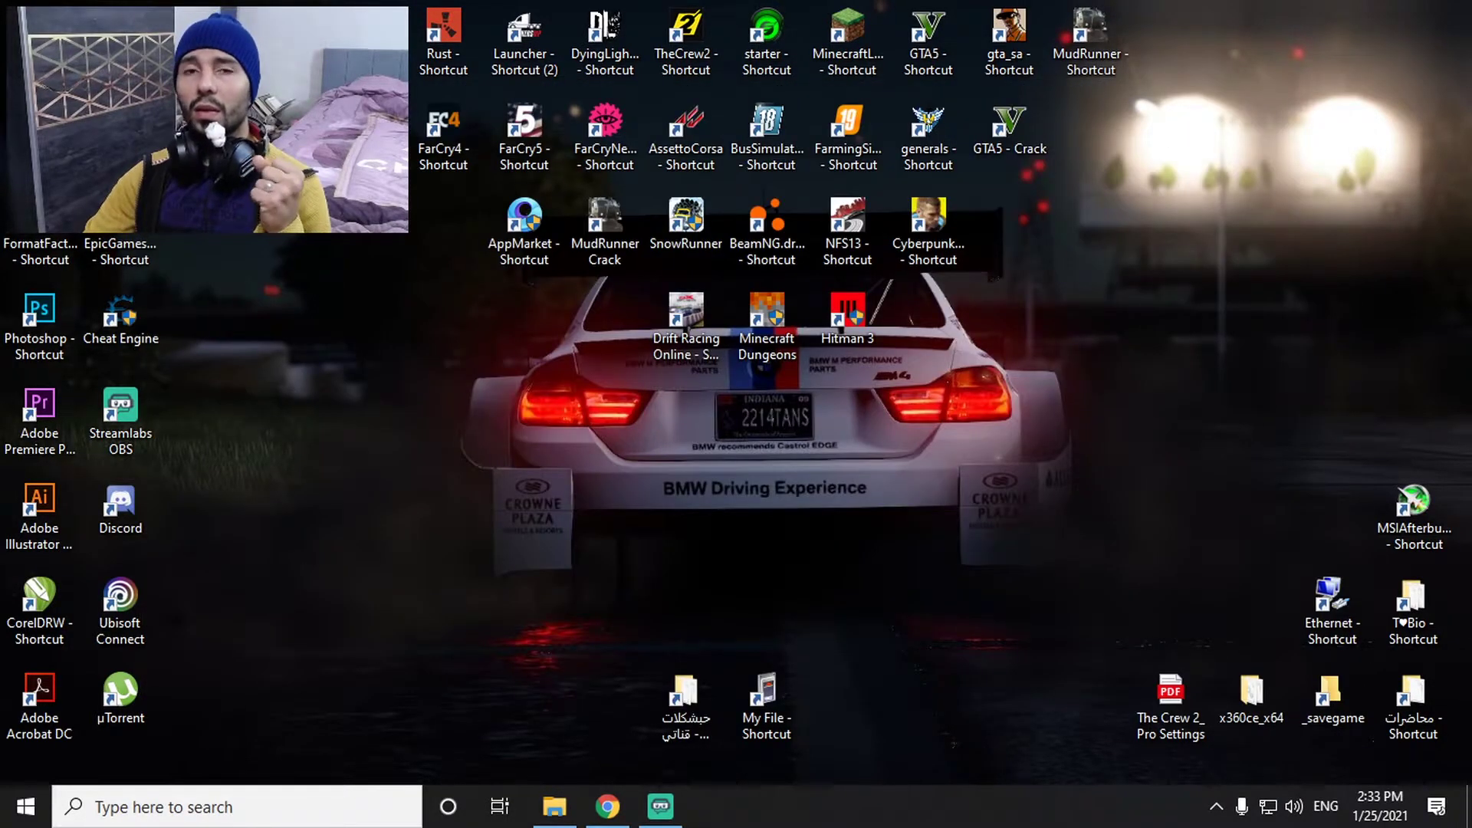
- Open the properties of the Epic Games Launcher desktop shortcut and keep its Run option at Normal window
right_click(200, 49)
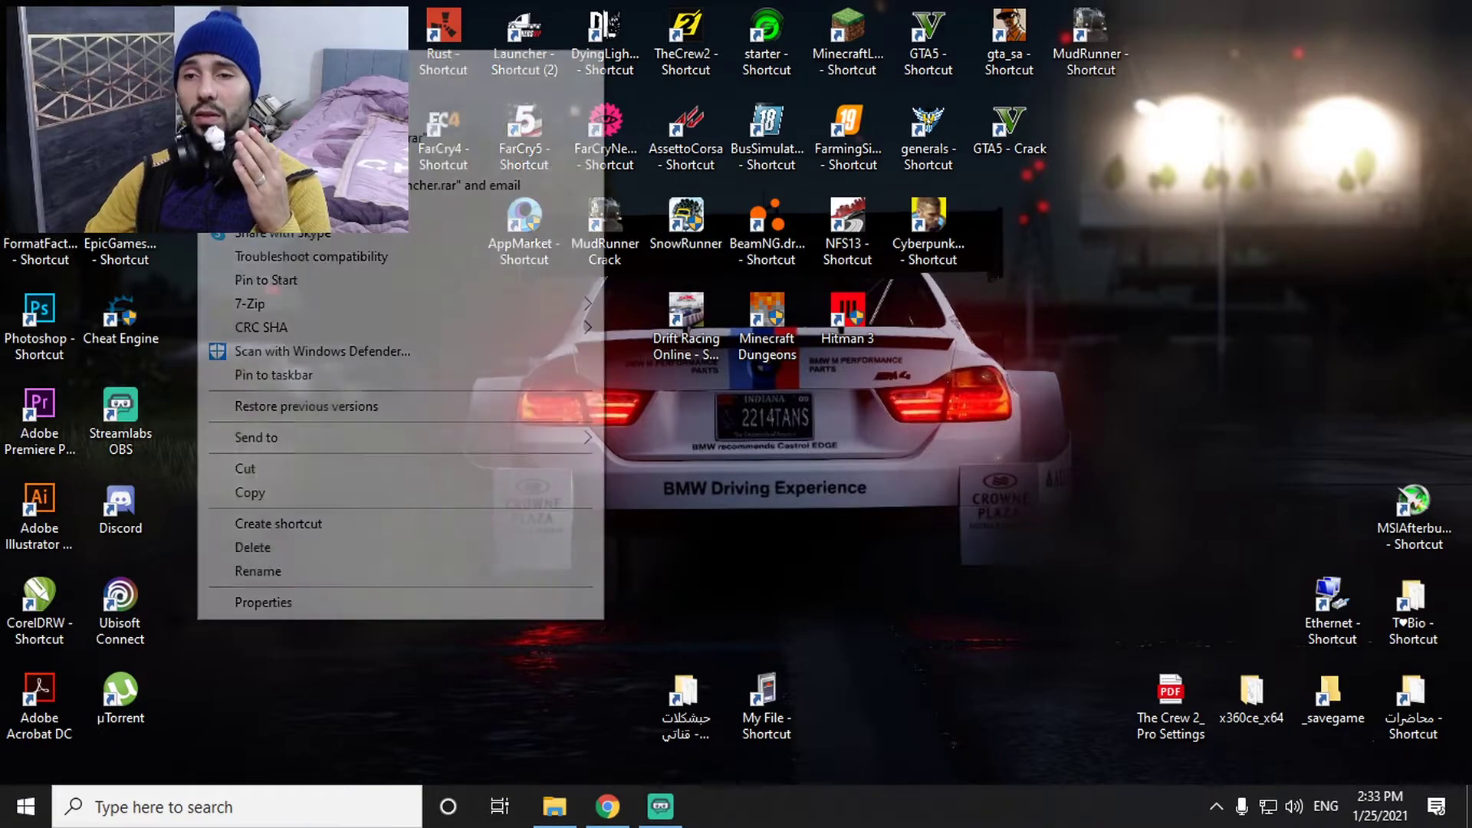
left_click(325, 603)
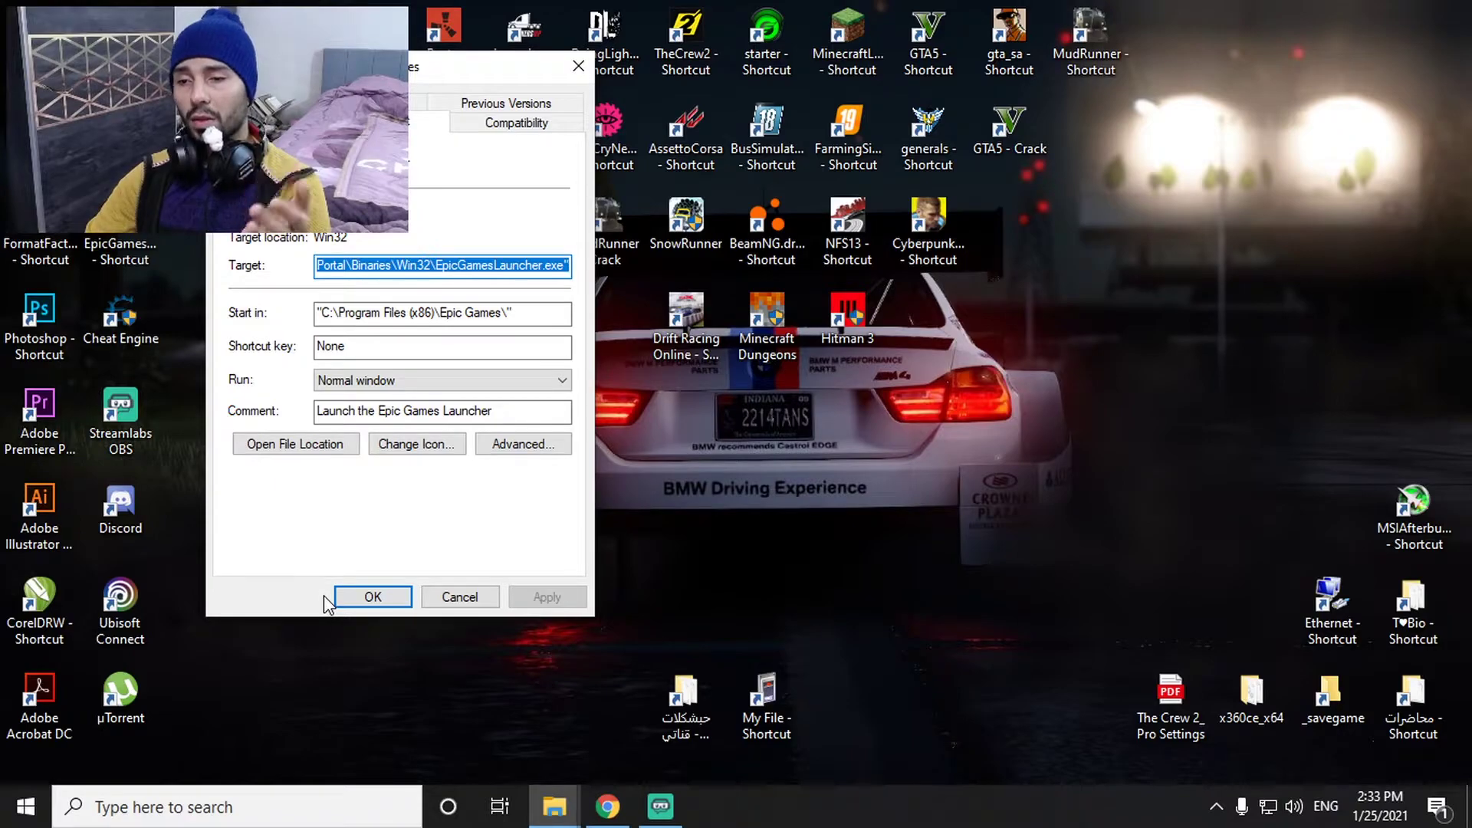
left_click(396, 382)
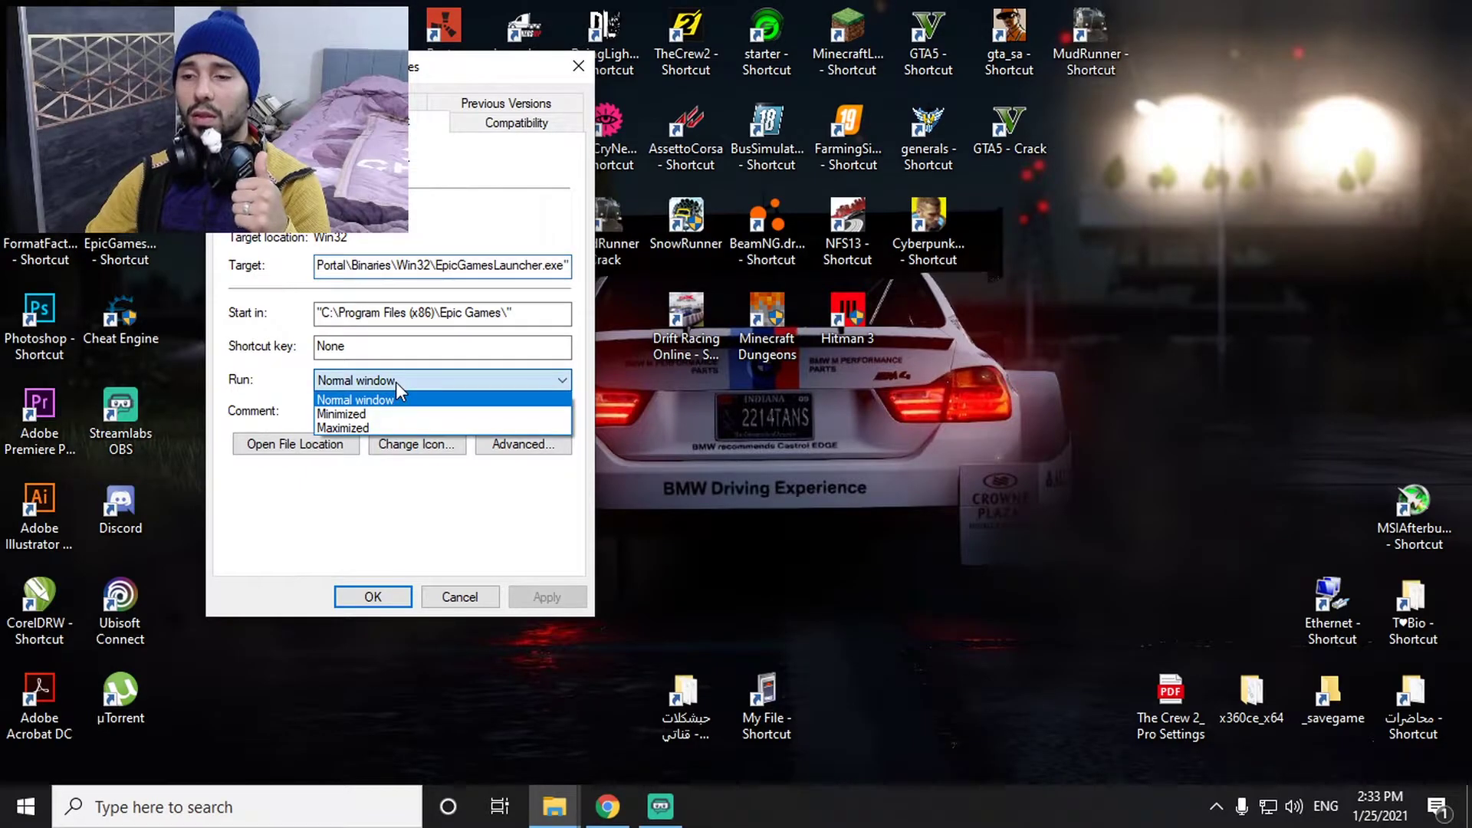
left_click(374, 384)
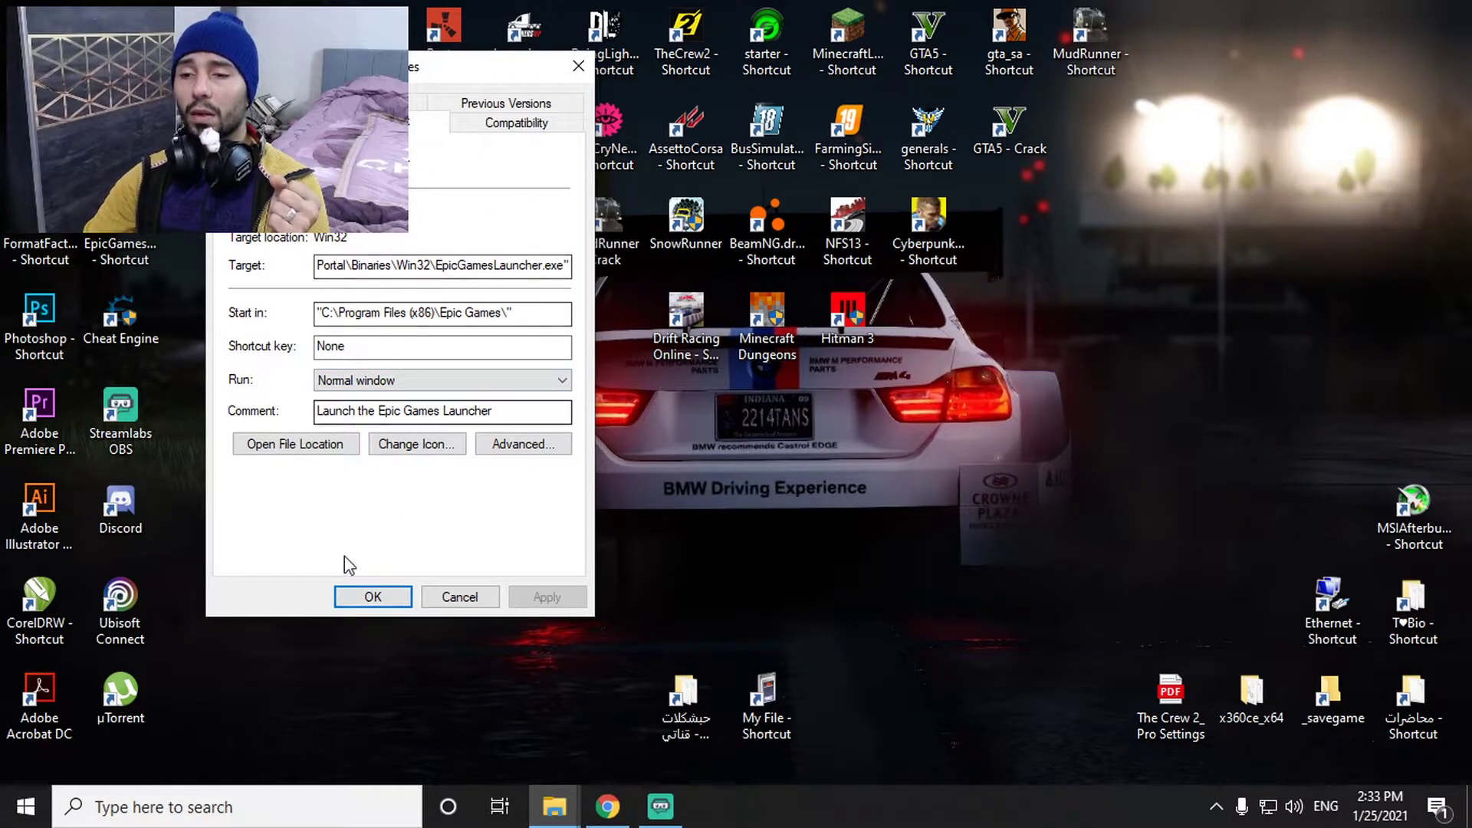
- Set the Epic Games Launcher shortcut to run as an administrator, apply the change, and refresh the desktop
left_click(517, 123)
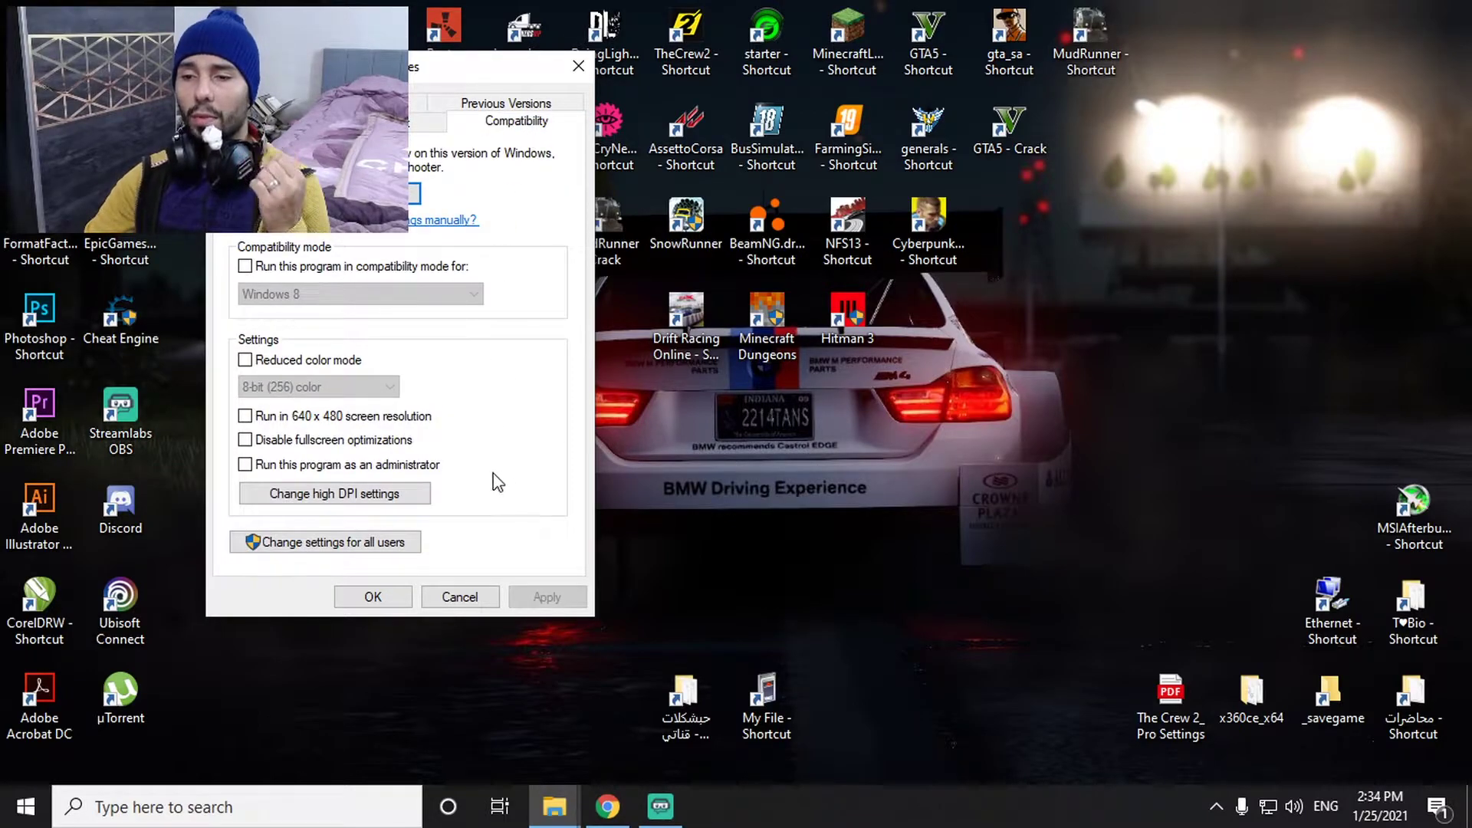
left_click(246, 465)
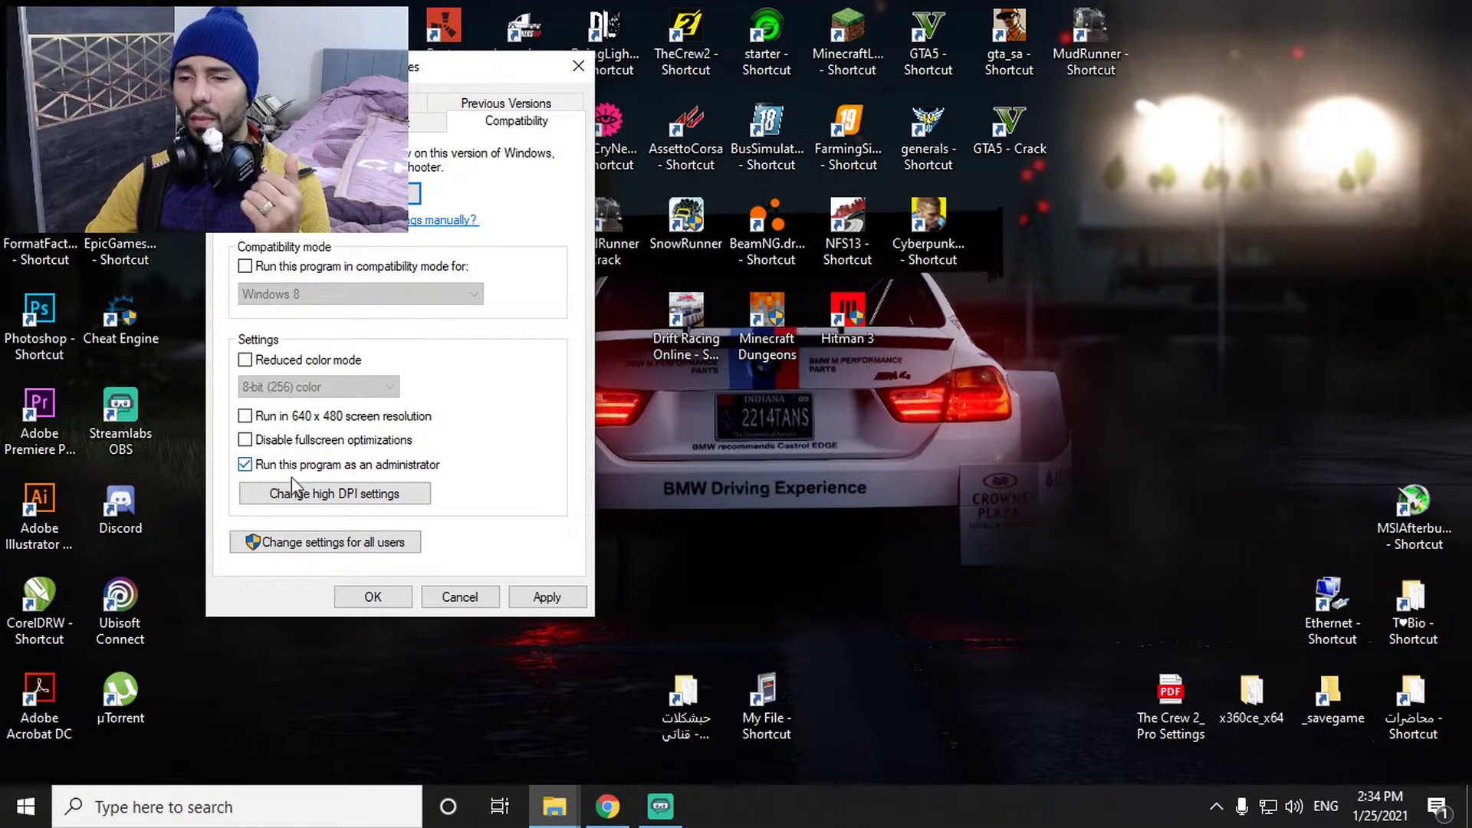
left_click(536, 600)
left_click(381, 597)
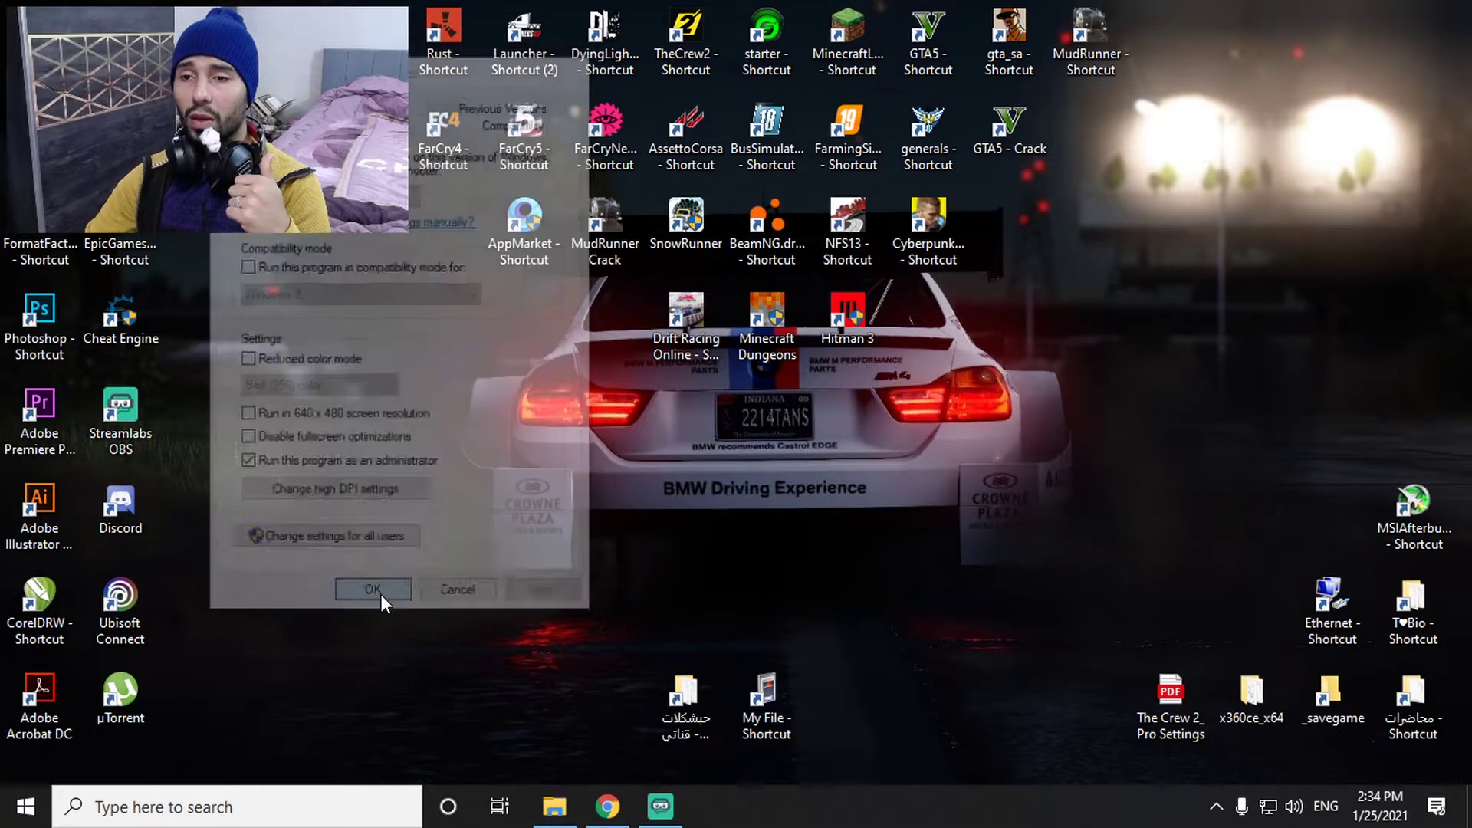
right_click(318, 259)
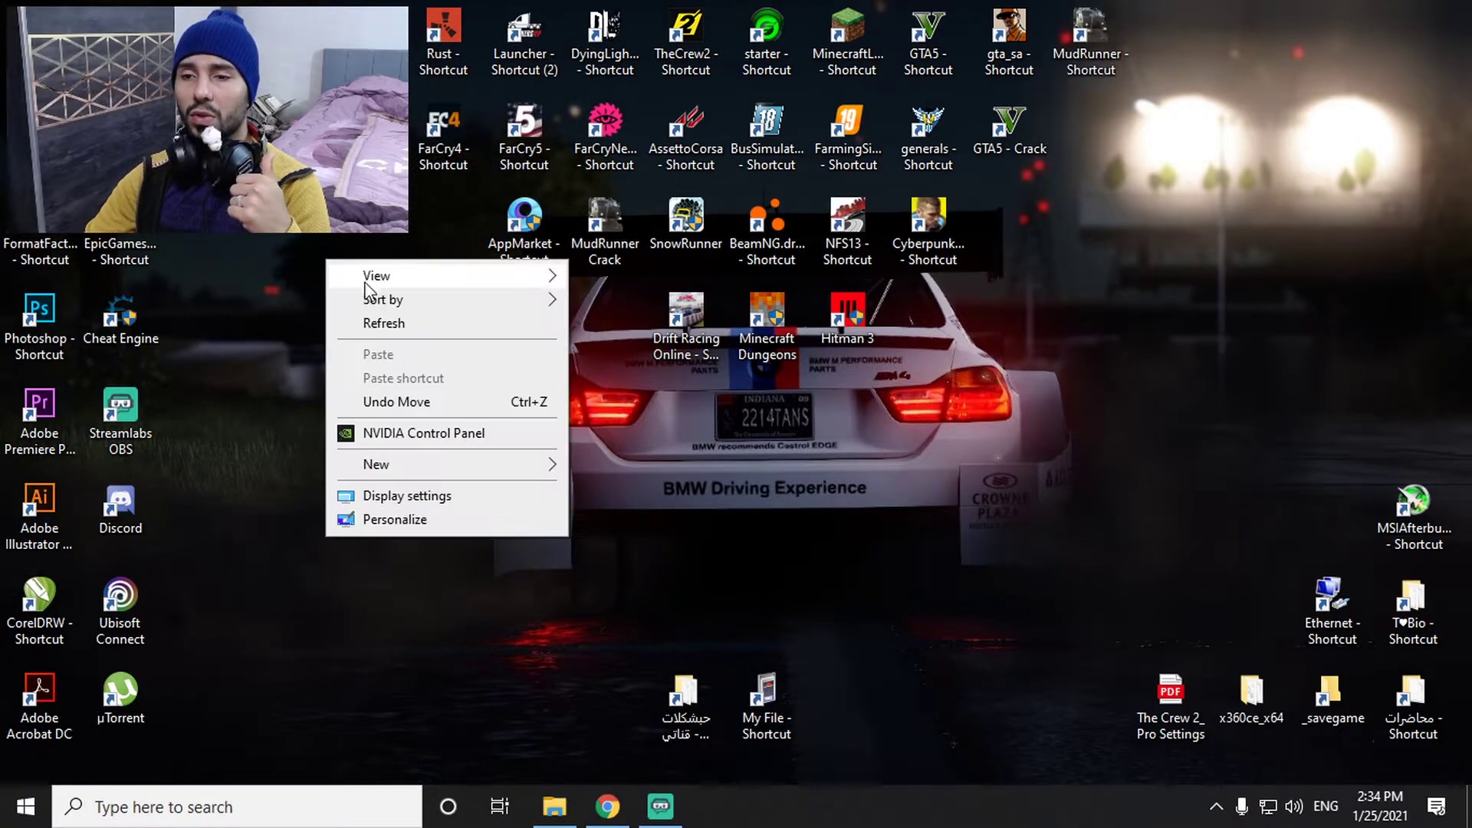
left_click(387, 323)
- View the computer's Restart power option without restarting and return to the desktop
left_click(25, 806)
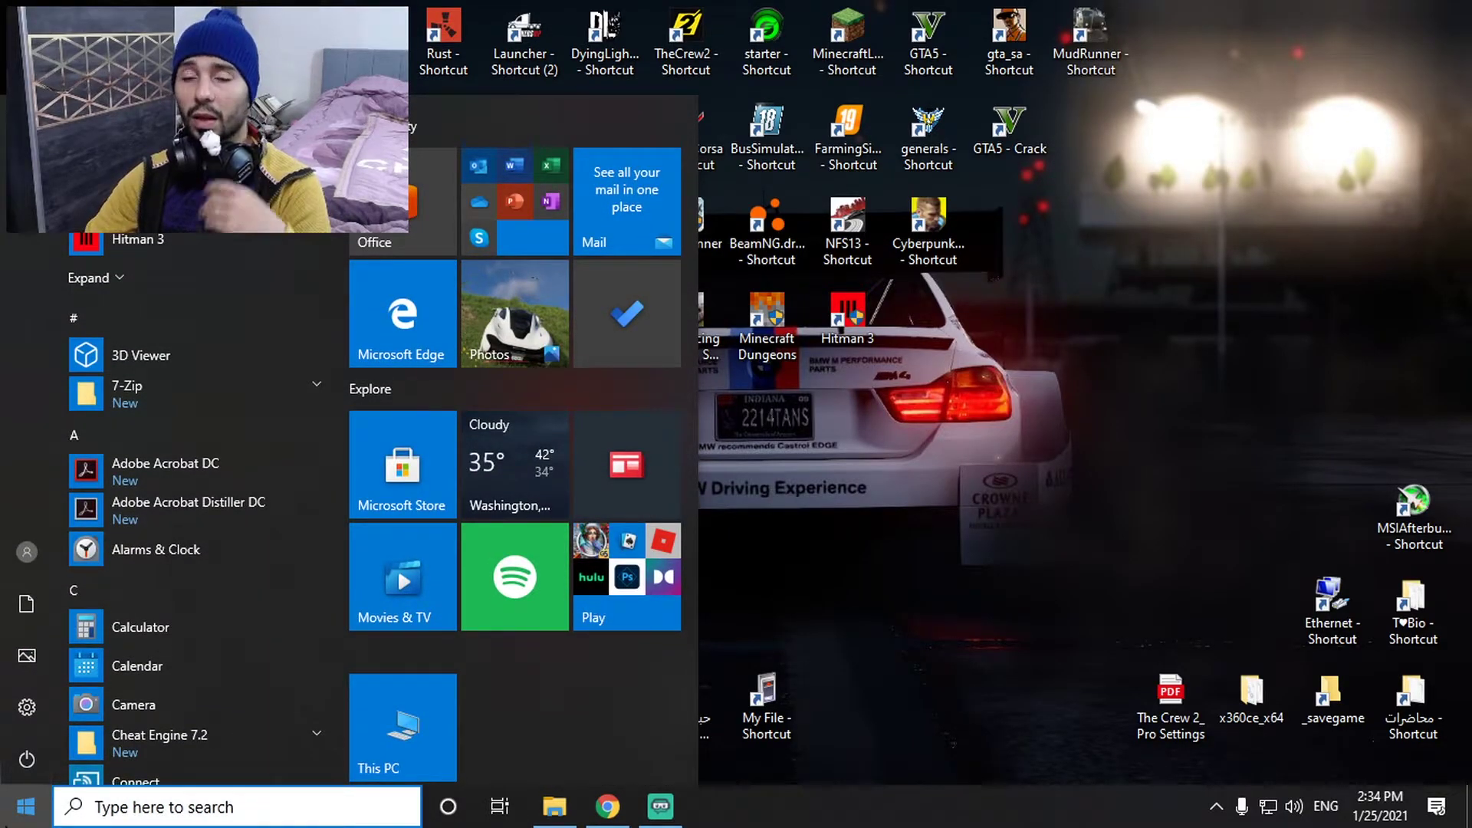
left_click(40, 756)
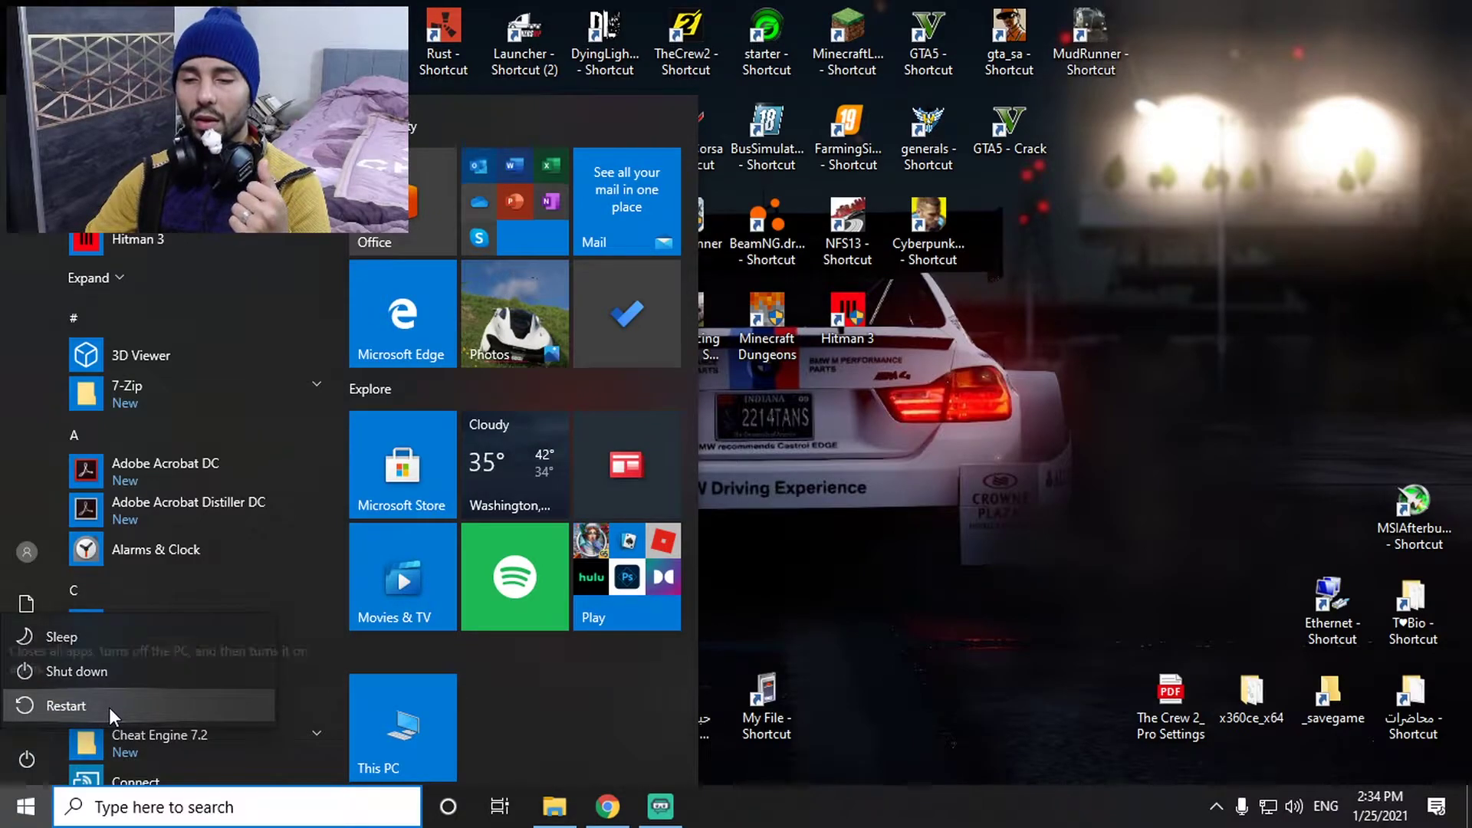
key("super")
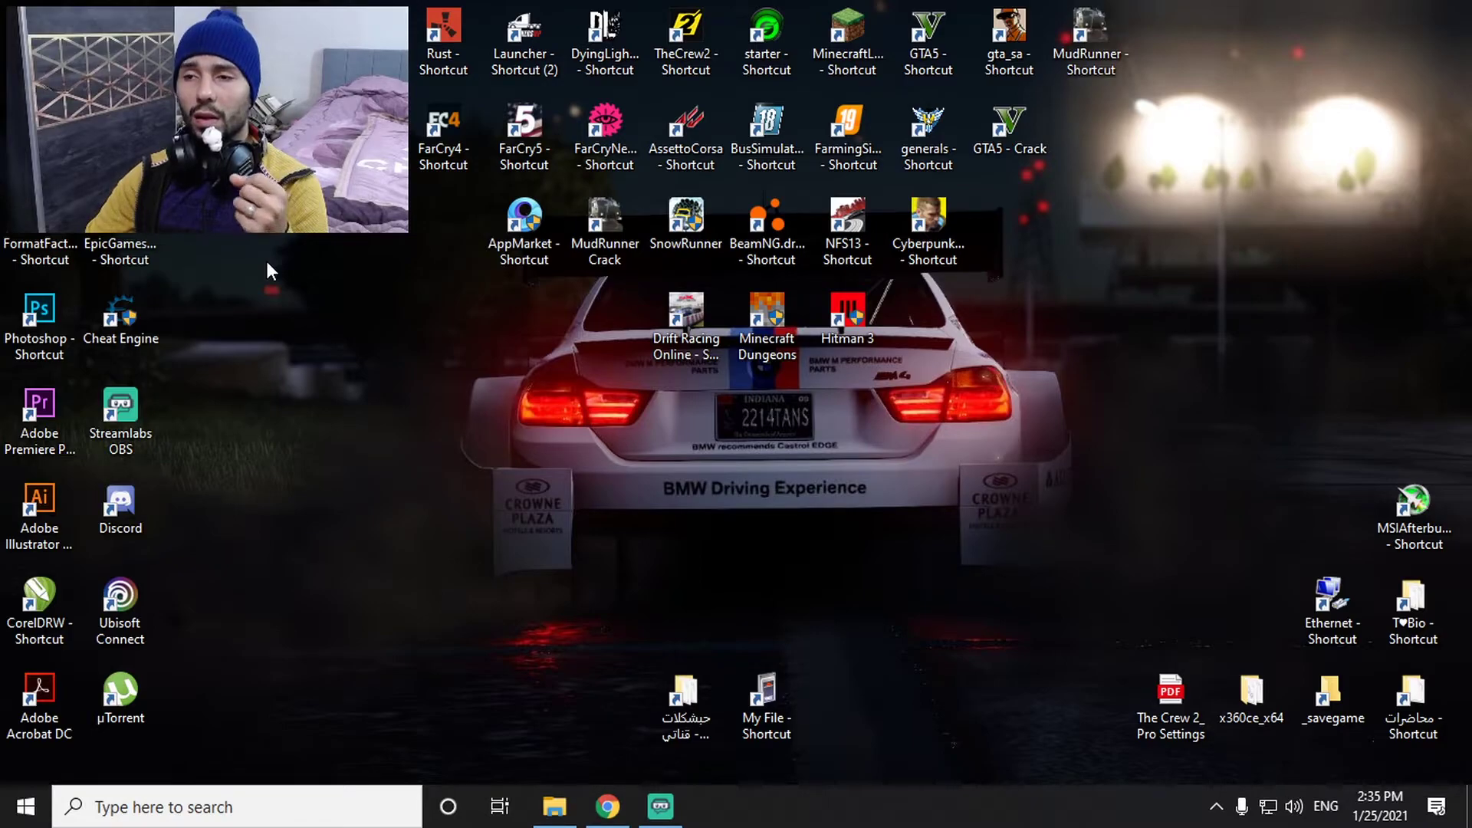
right_click(224, 125)
key("Escape")
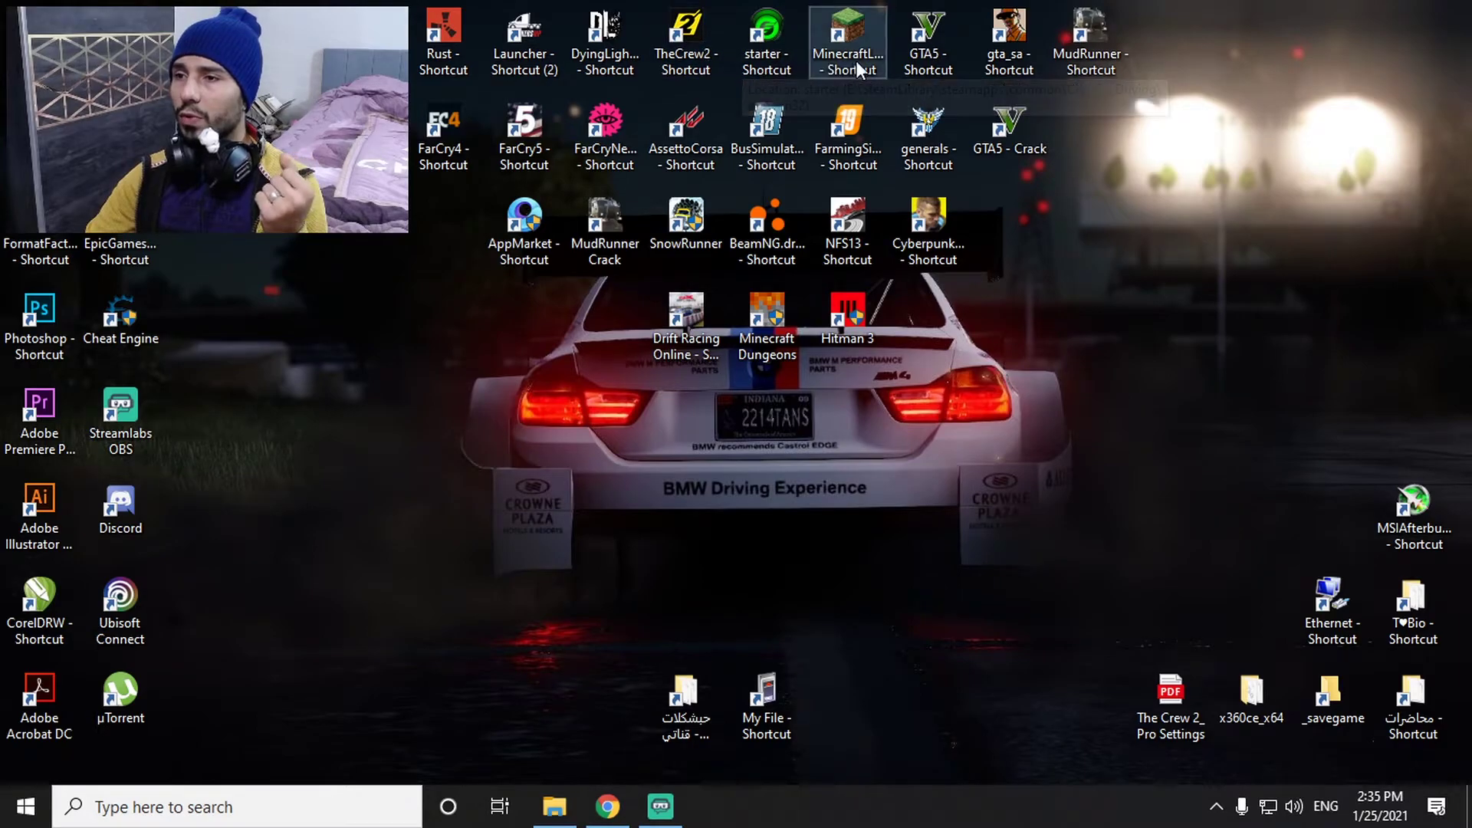
- Try to start GTA5 directly from its desktop shortcut and dismiss the launcher message
double_click(926, 39)
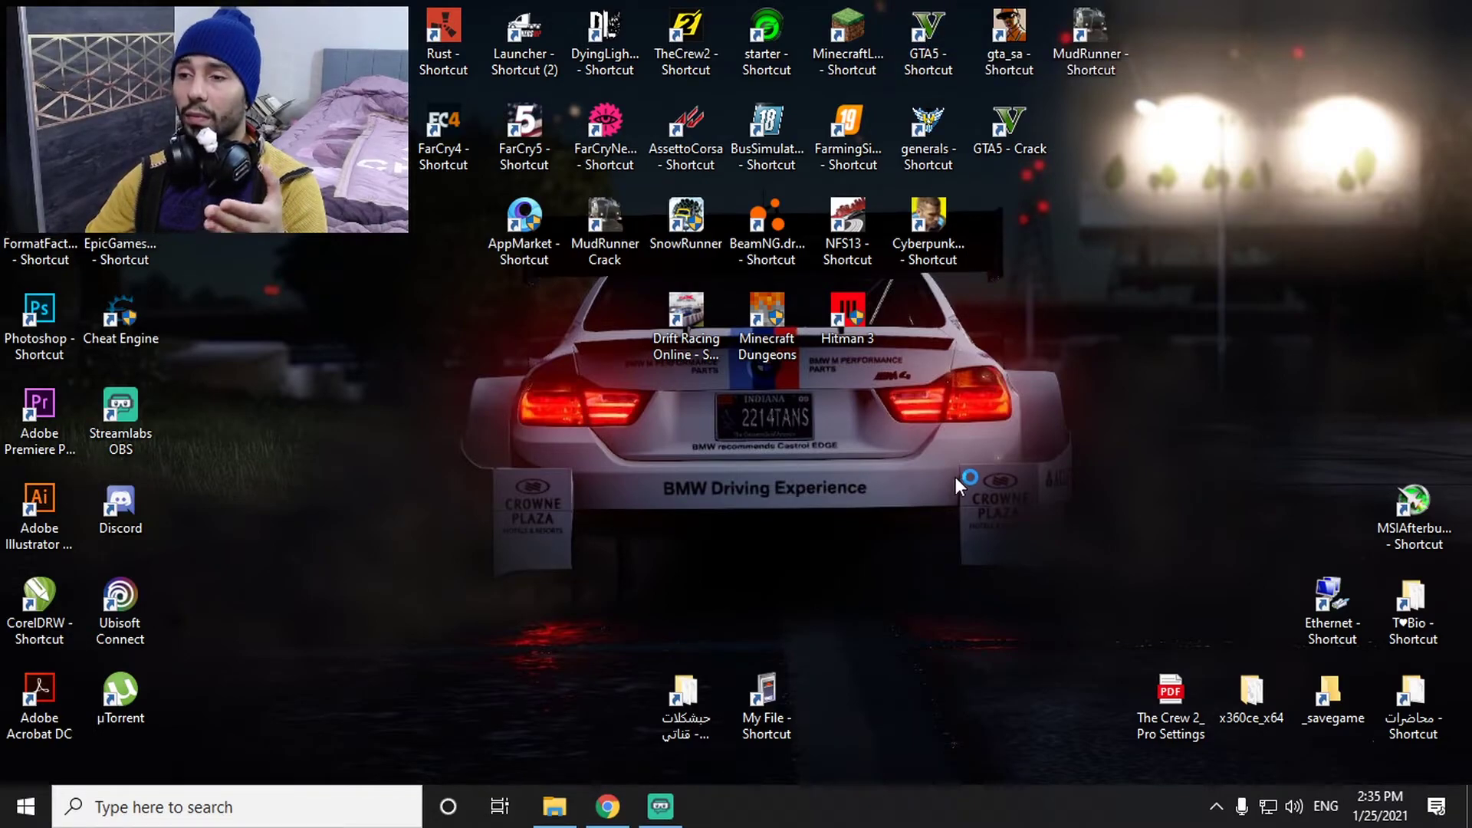
right_click(860, 437)
left_click(817, 467)
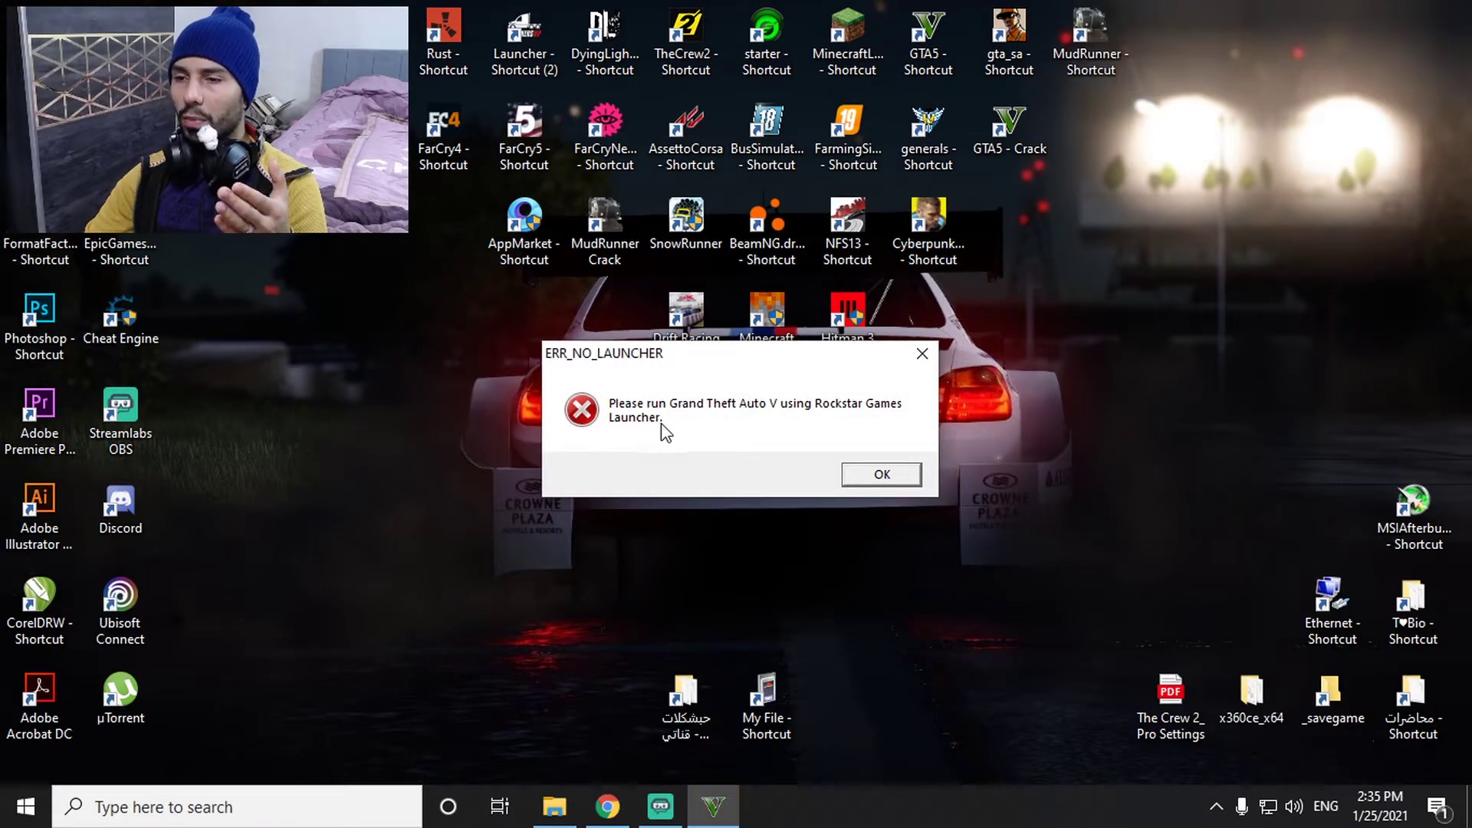
left_click(876, 476)
- Check the hidden notification-area icons for the launcher and refresh the desktop
right_click(1059, 253)
left_click(1088, 317)
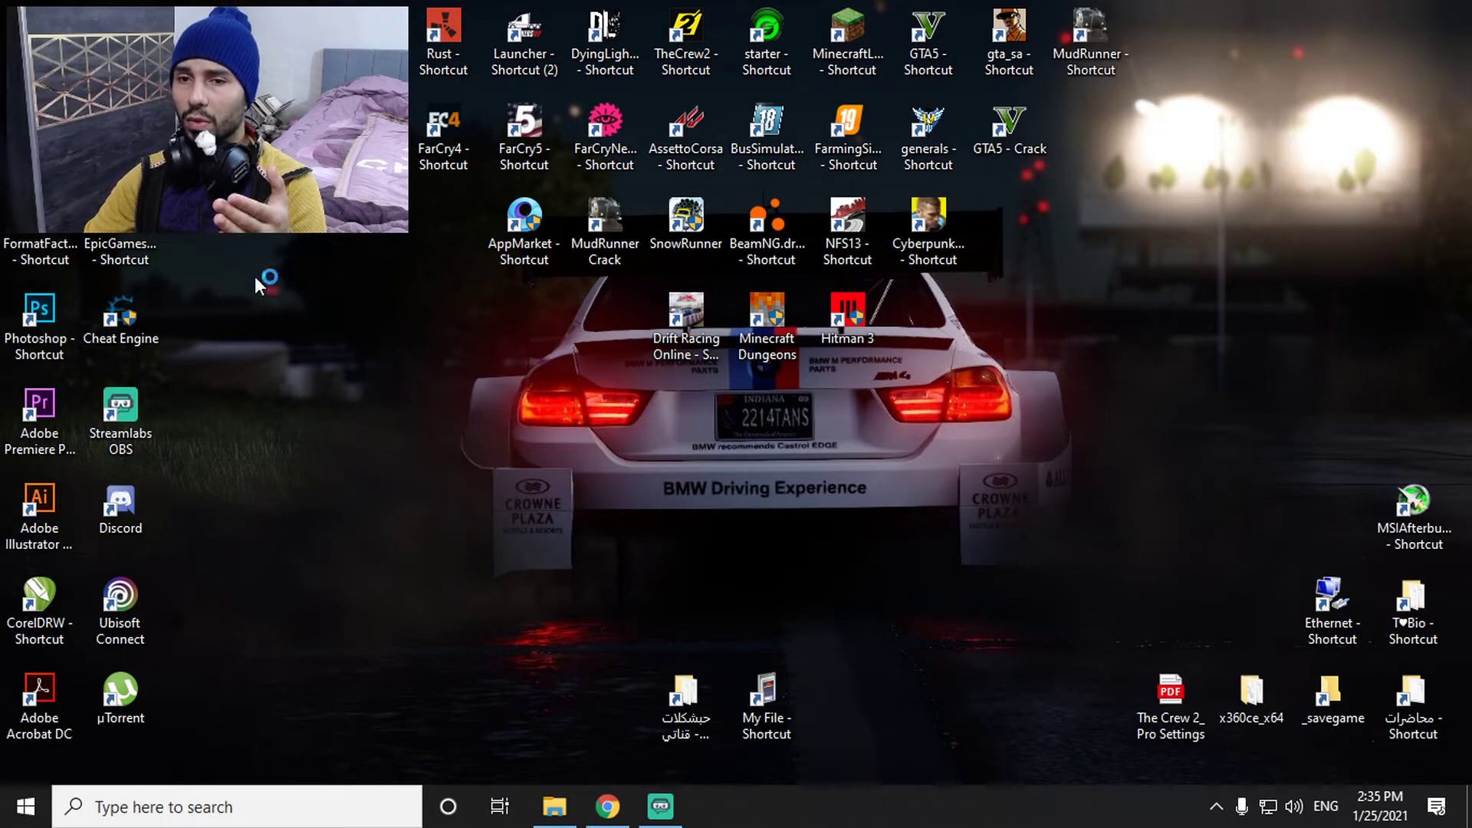
left_click(1218, 808)
left_click(1222, 814)
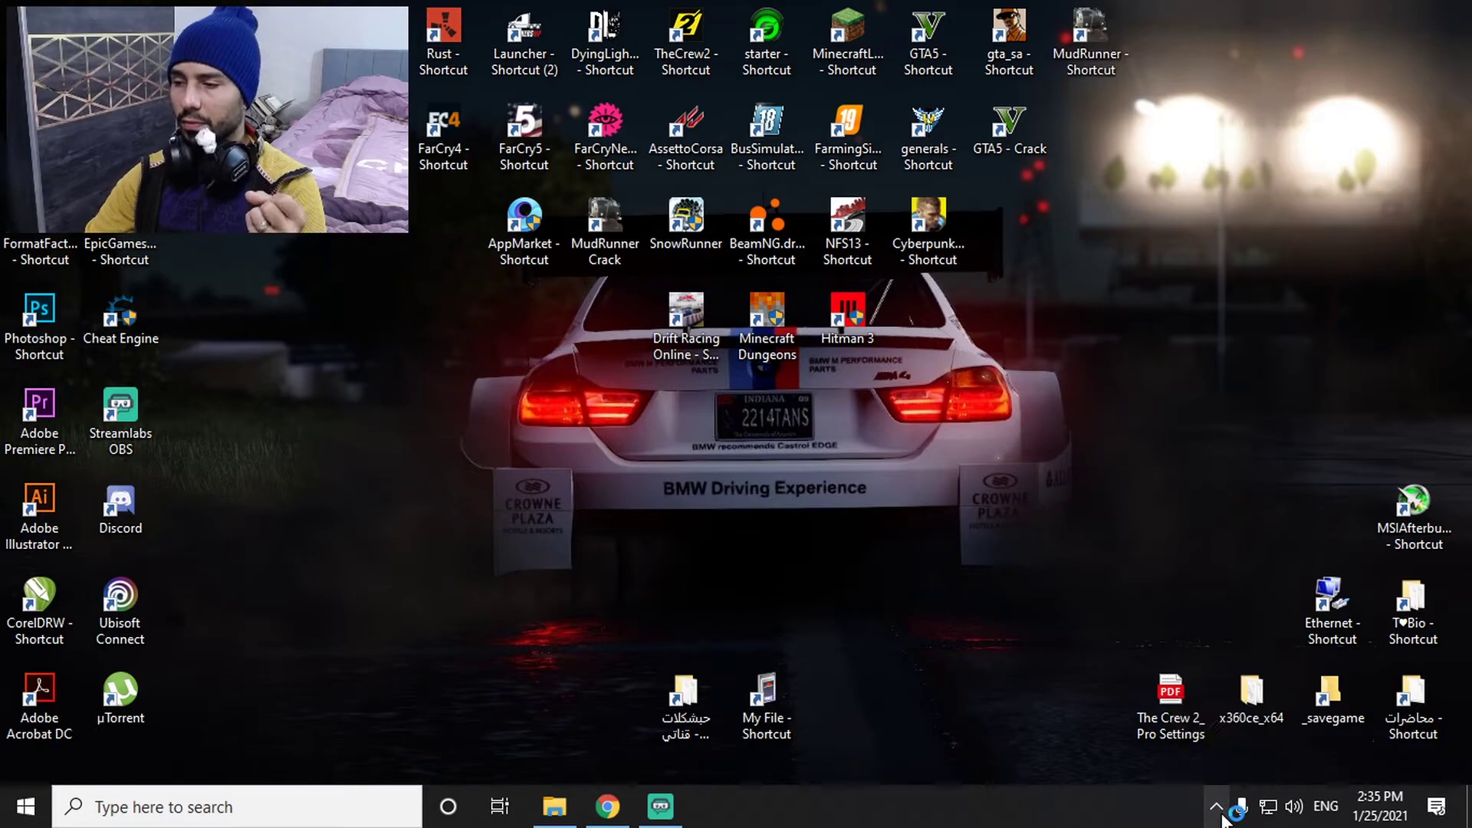
right_click(355, 305)
left_click(400, 379)
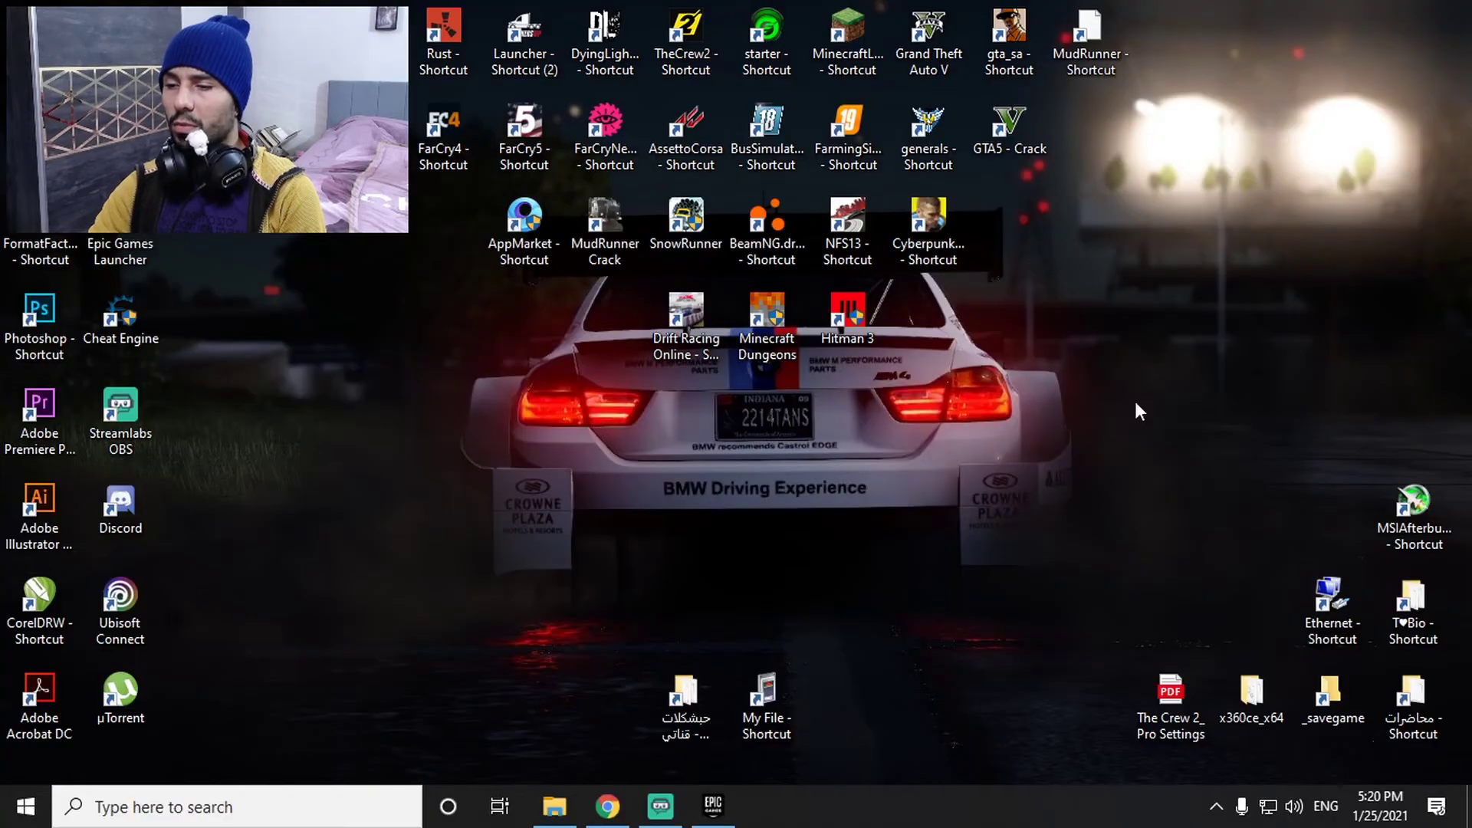
- Refresh the desktop and load Story Mode in Grand Theft Auto V
right_click(1142, 394)
left_click(1166, 449)
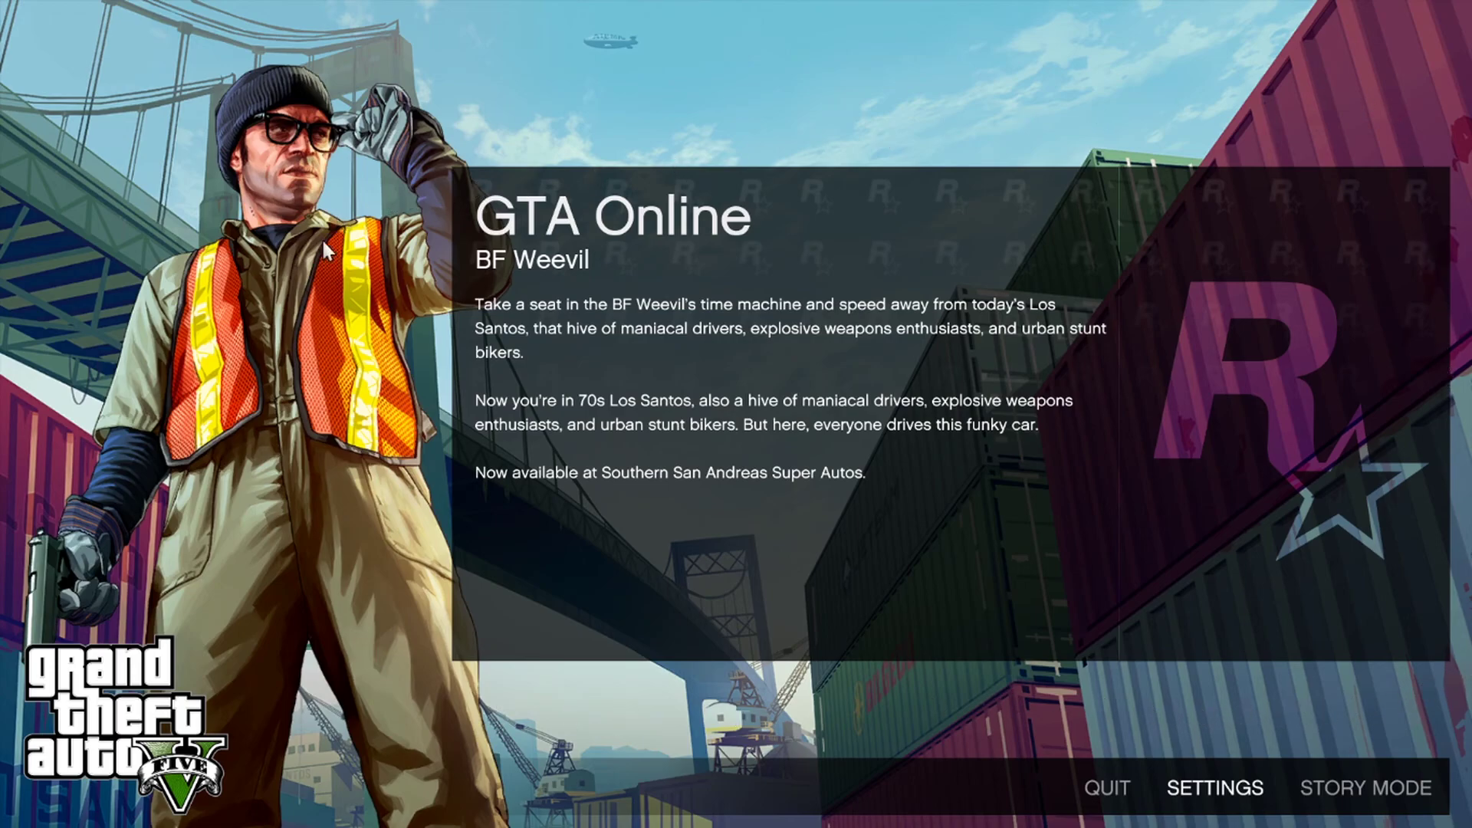
left_click(1415, 805)
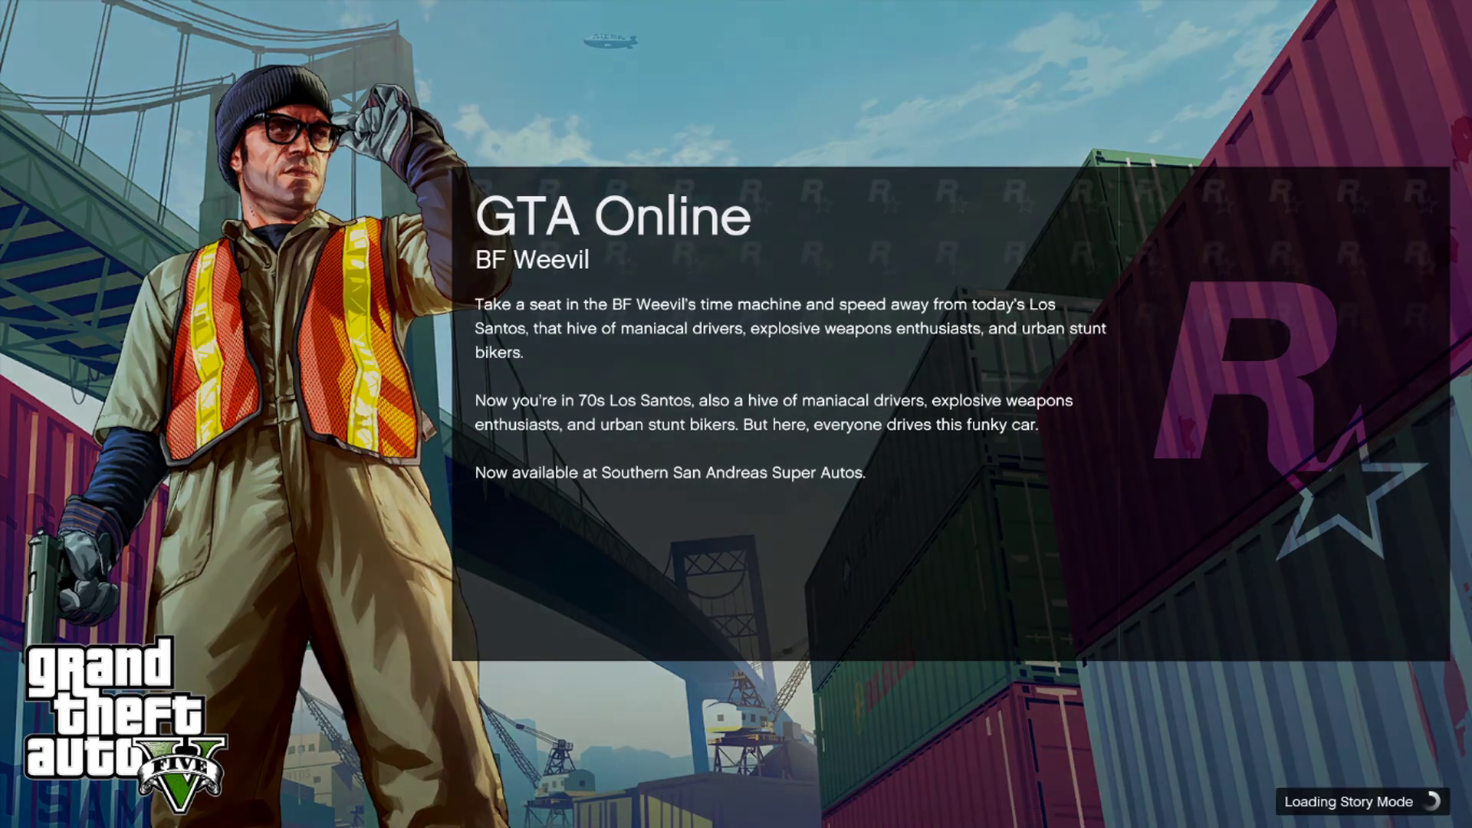